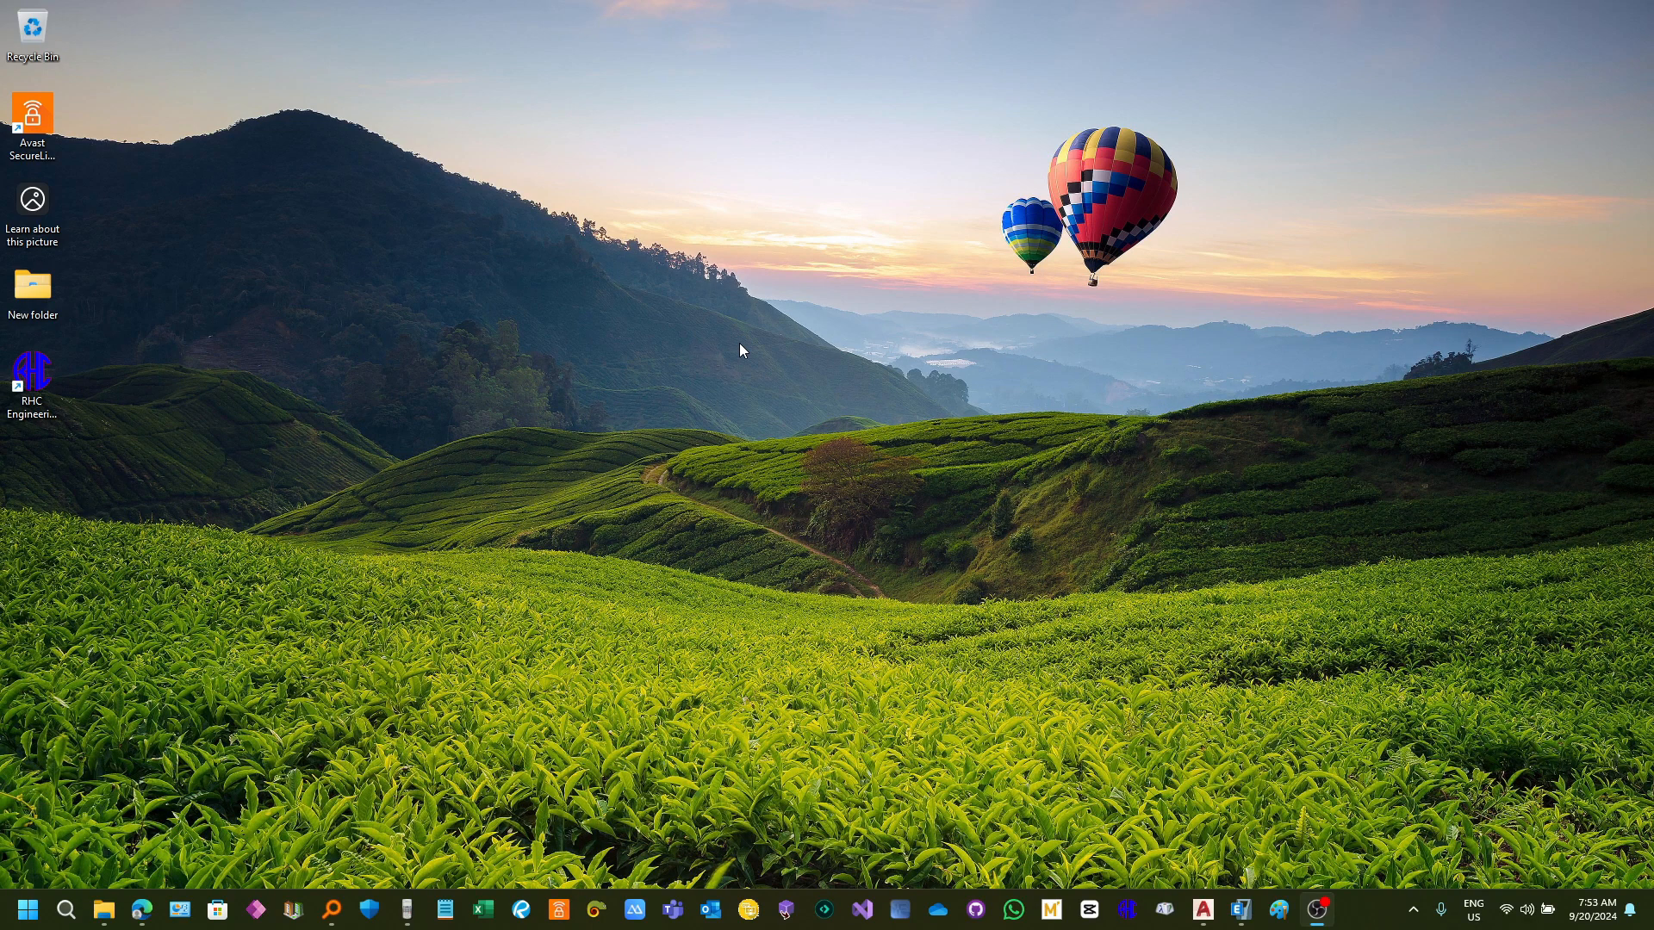
Step: Launch RHC Engineering Tools from the desktop
left_click(471, 342)
double_click(32, 375)
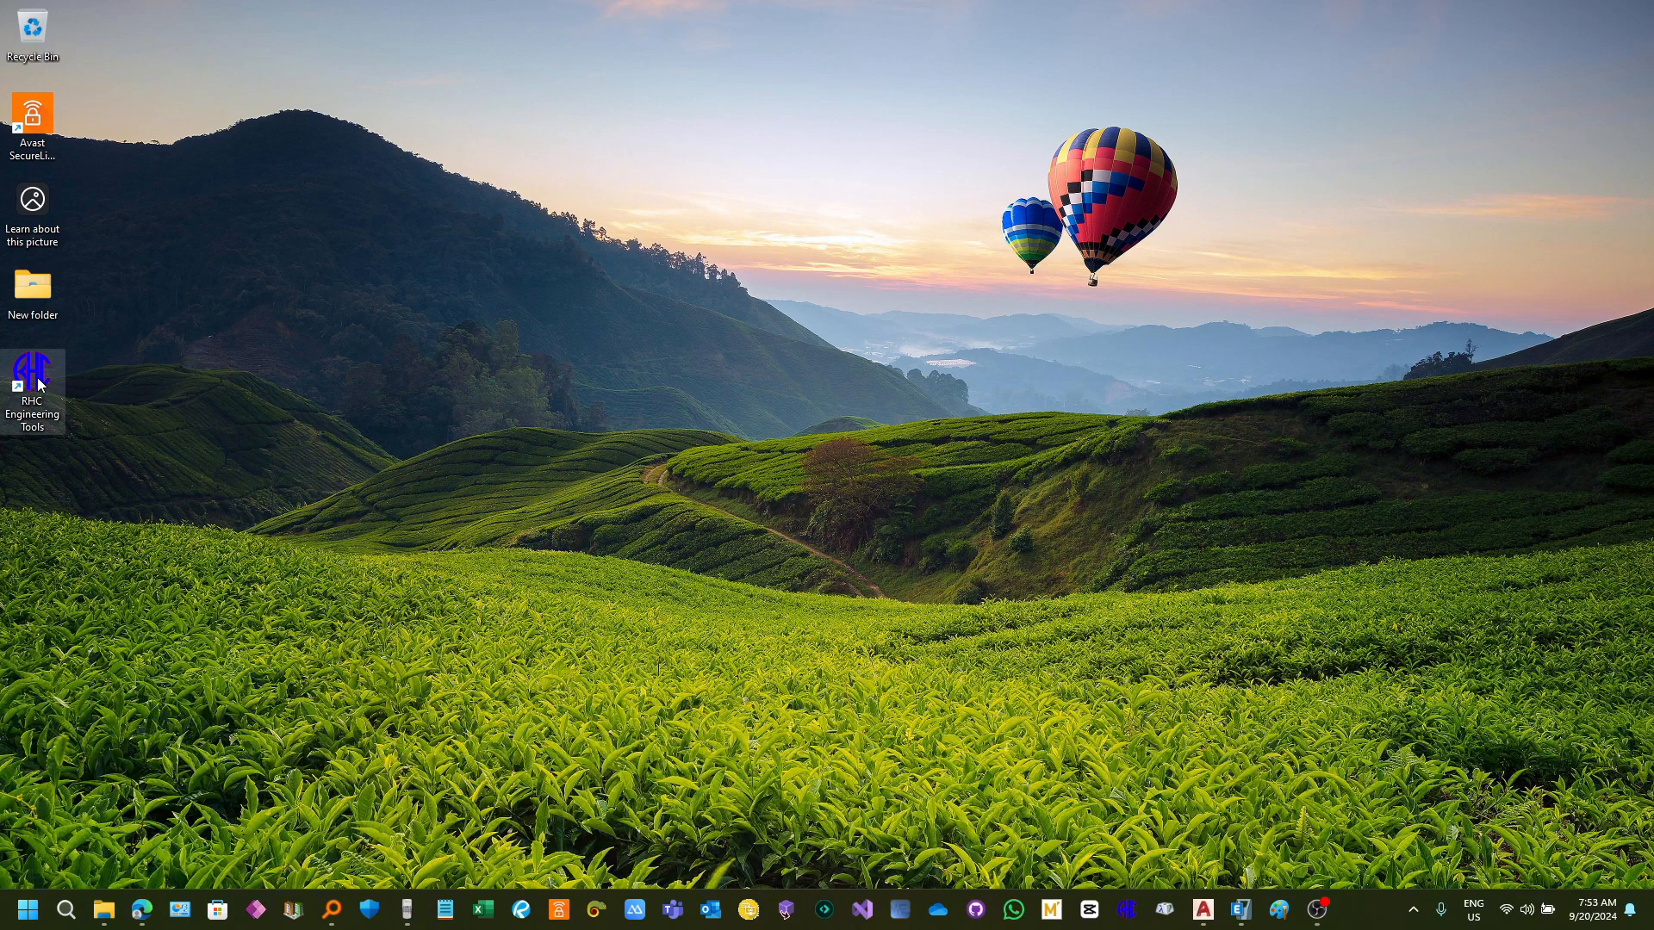
mouse_move(822, 293)
left_mouse_down()
mouse_move(870, 303)
mouse_move(844, 304)
left_mouse_up()
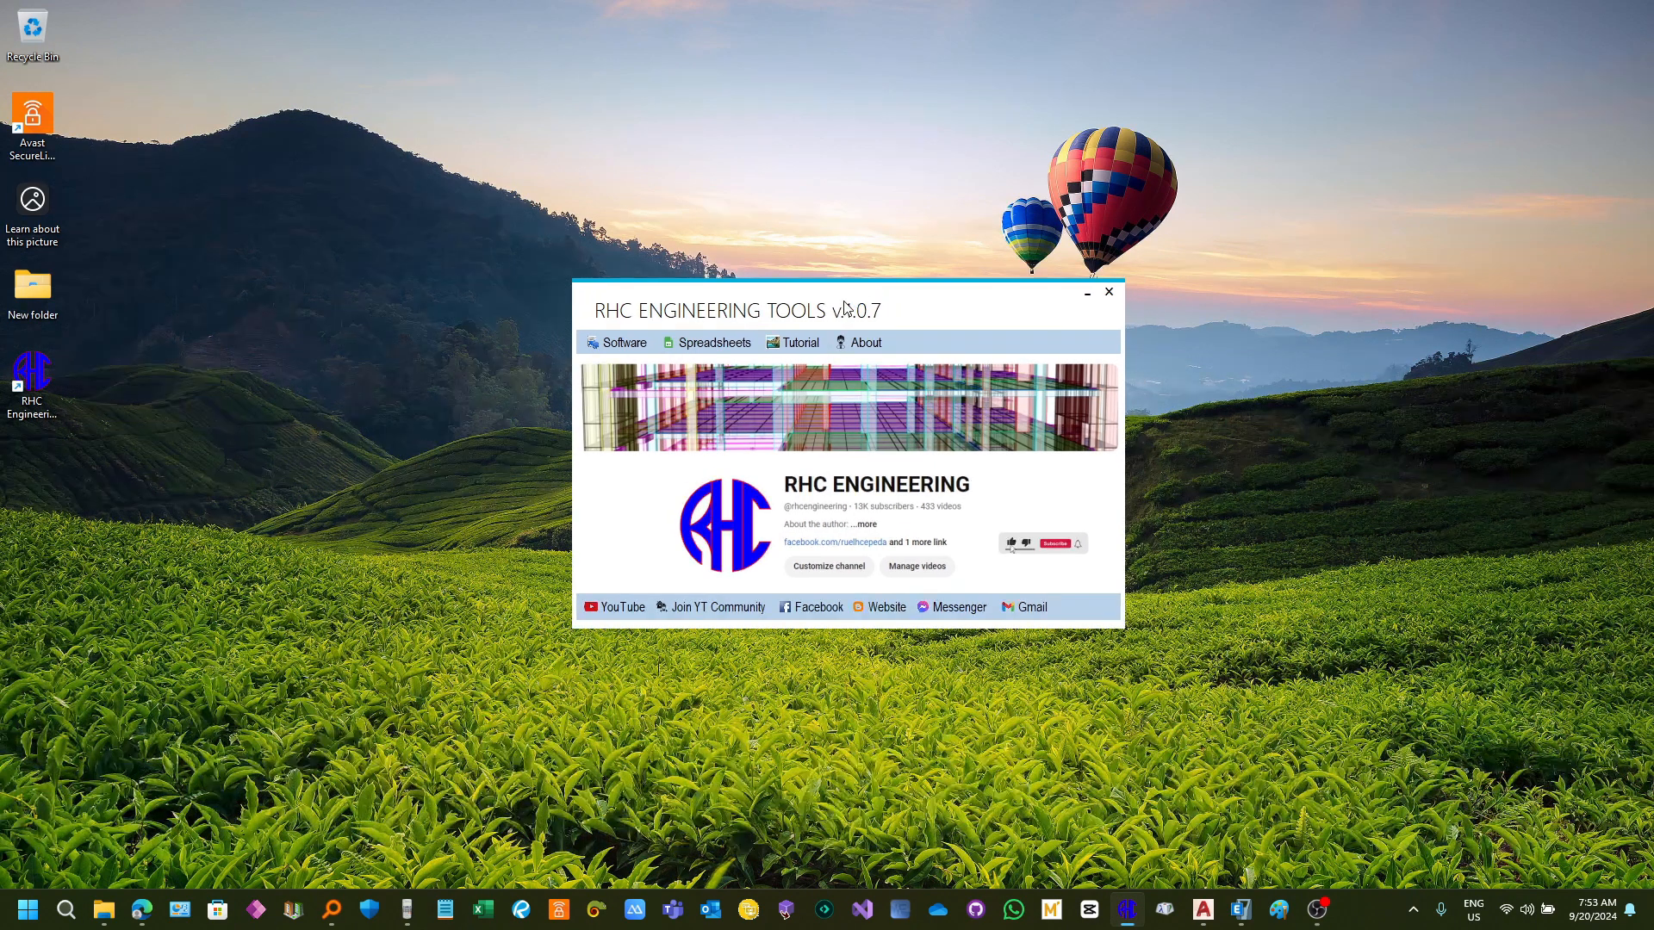
Step: Open the Rebar calculator, look through its Longitudinal Bar, Shear Bar, Combined Shear Bar and Unit Weight pages, and close it
left_click(624, 340)
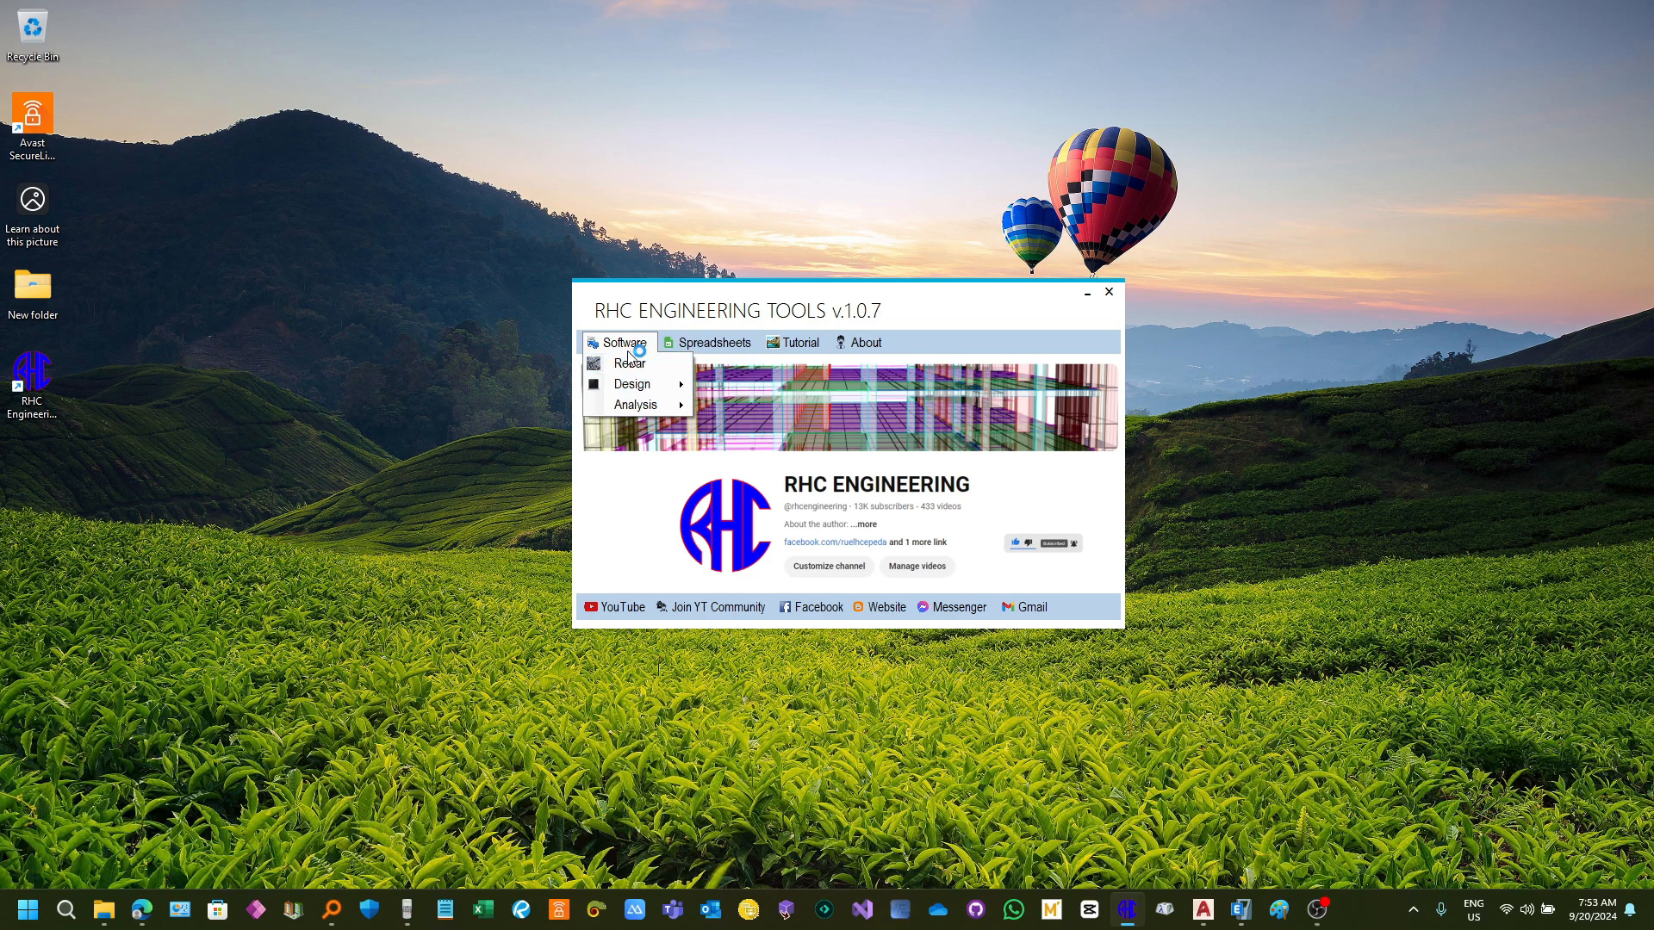
left_click(629, 362)
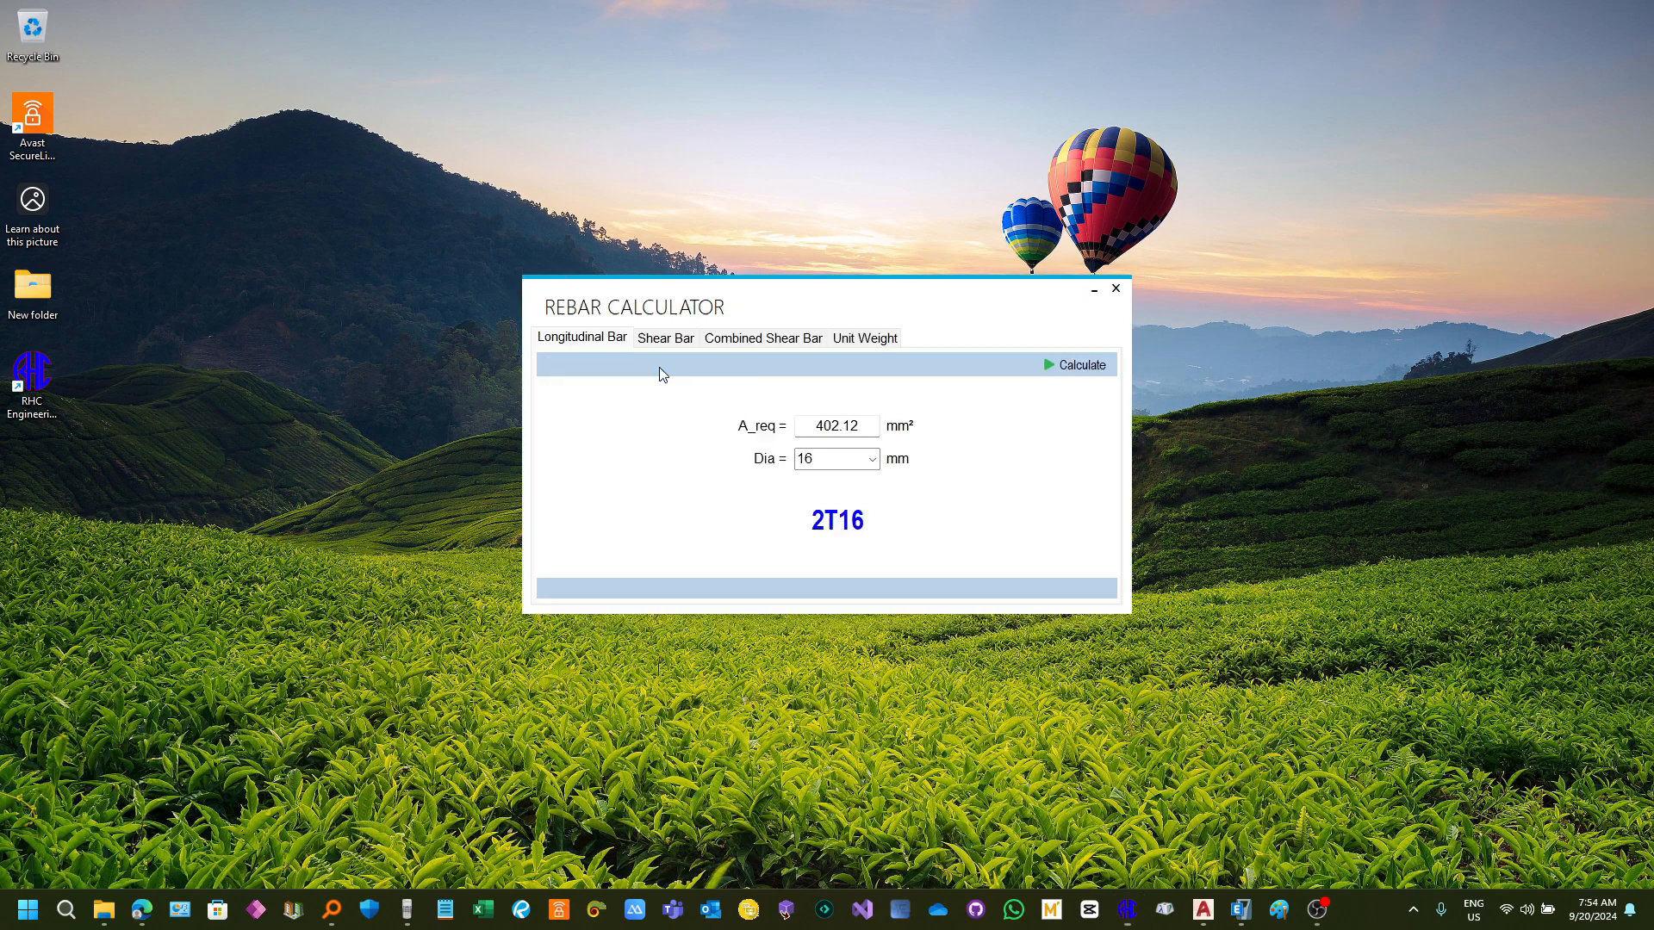
left_click_drag(721, 319, 803, 298)
left_click(746, 317)
left_click(844, 316)
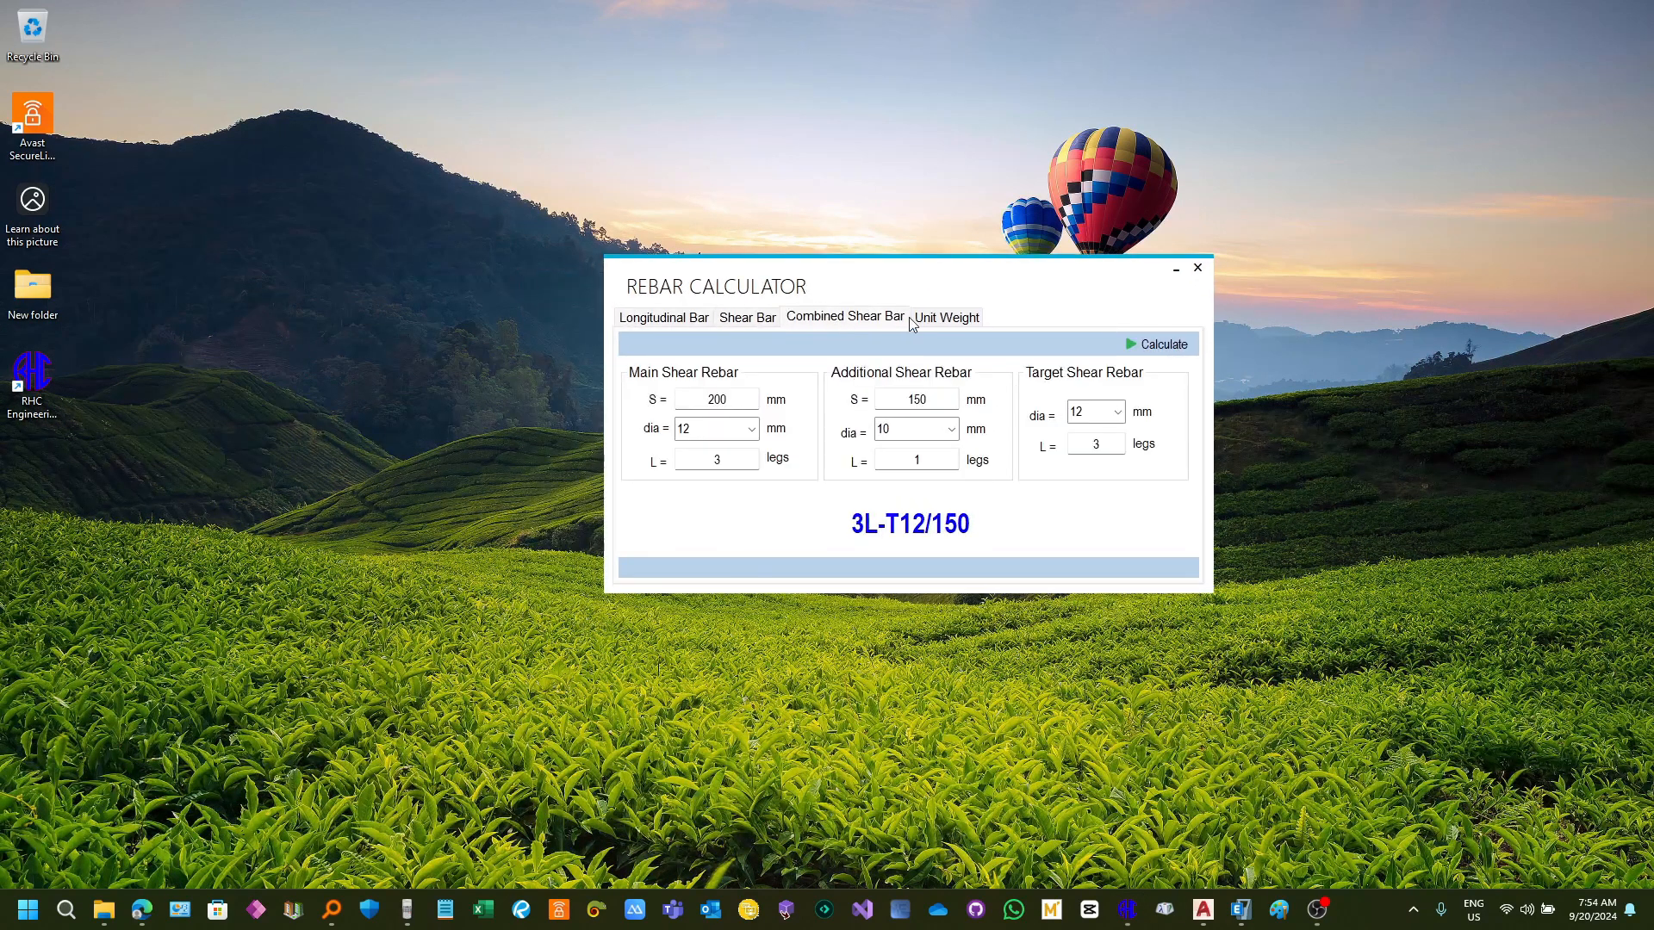
left_click(947, 317)
left_click(739, 317)
left_click(672, 317)
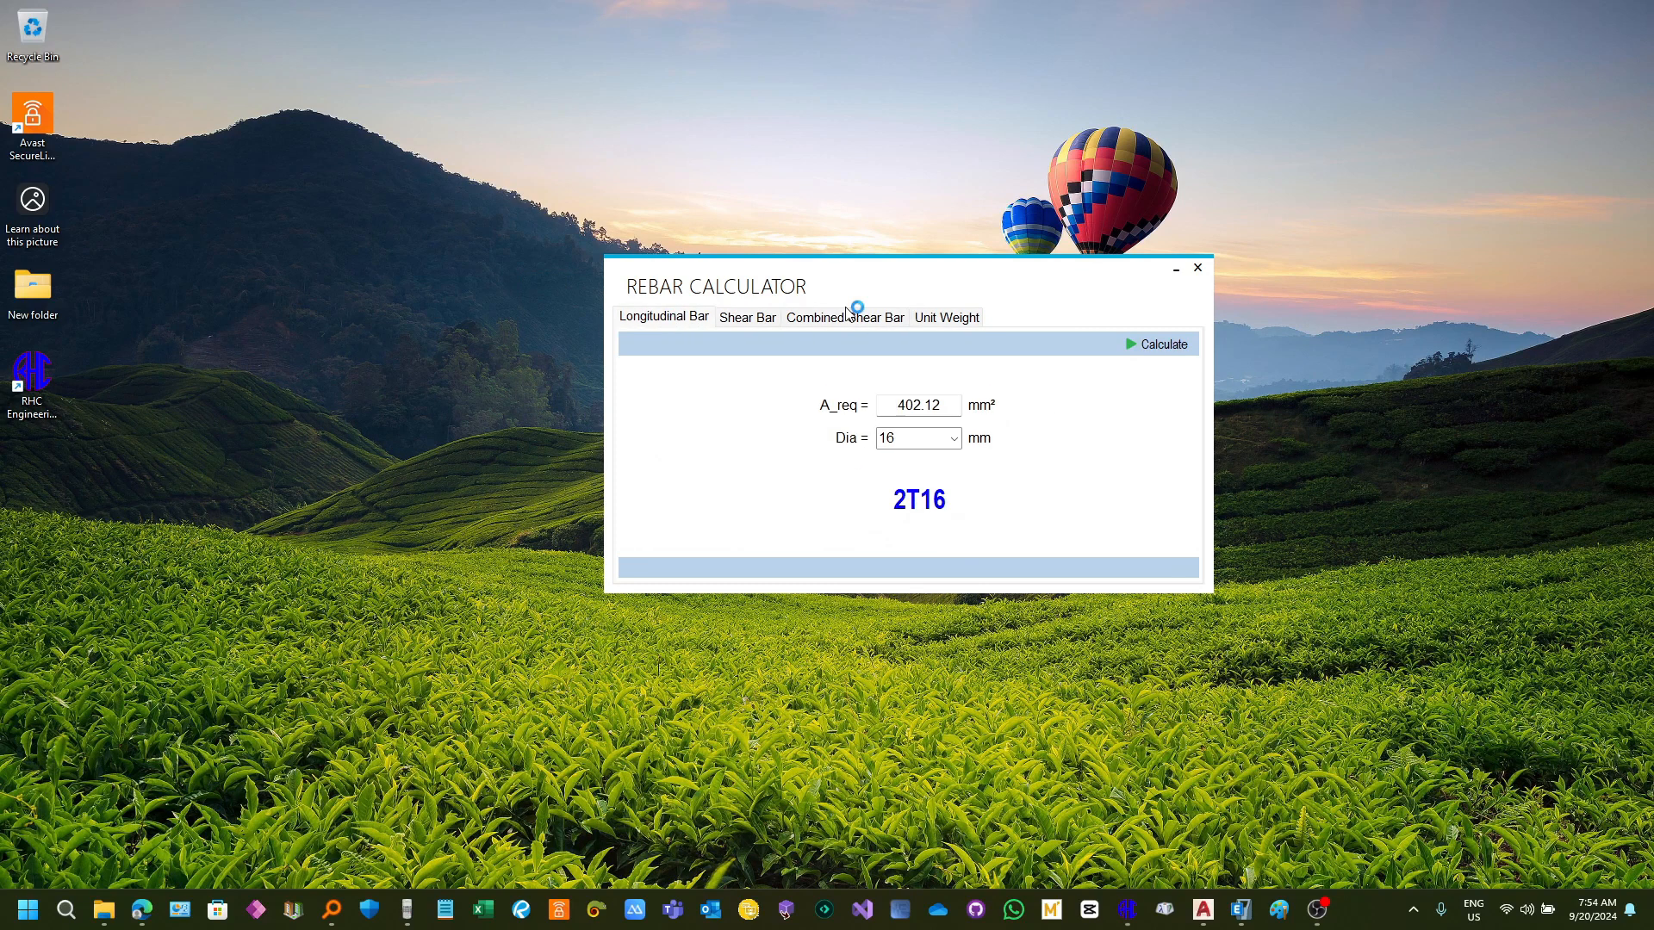
left_click(1198, 268)
Step: View the Concrete Beam Section design tool and close it
left_click(624, 342)
mouse_move(636, 384)
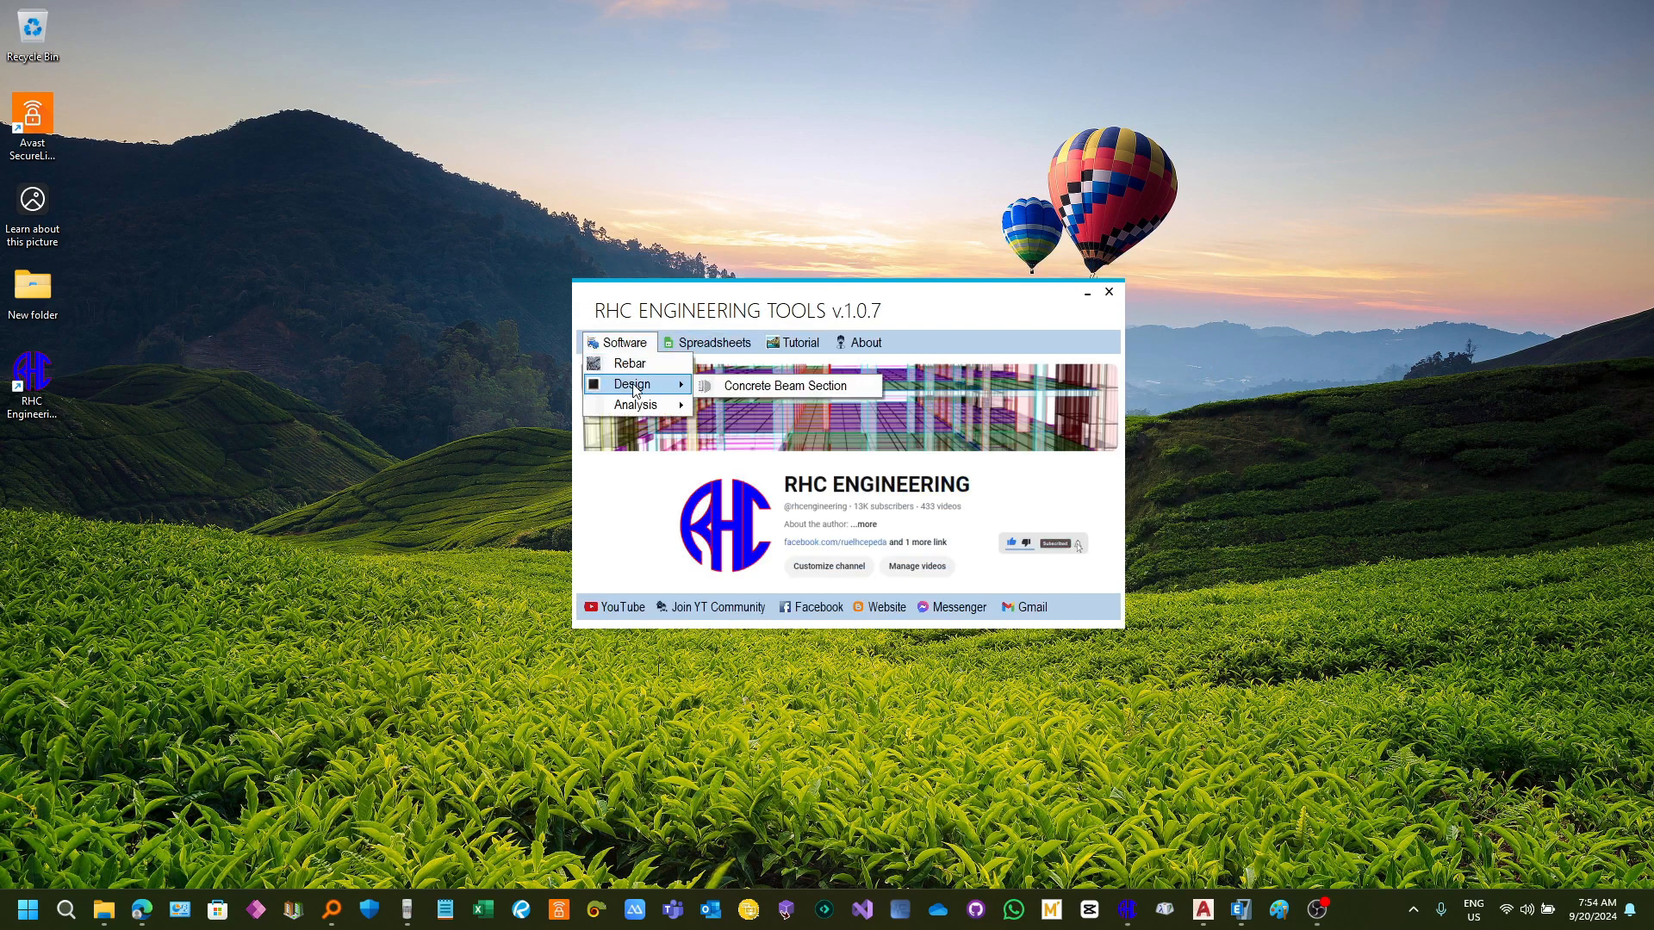
left_click(761, 388)
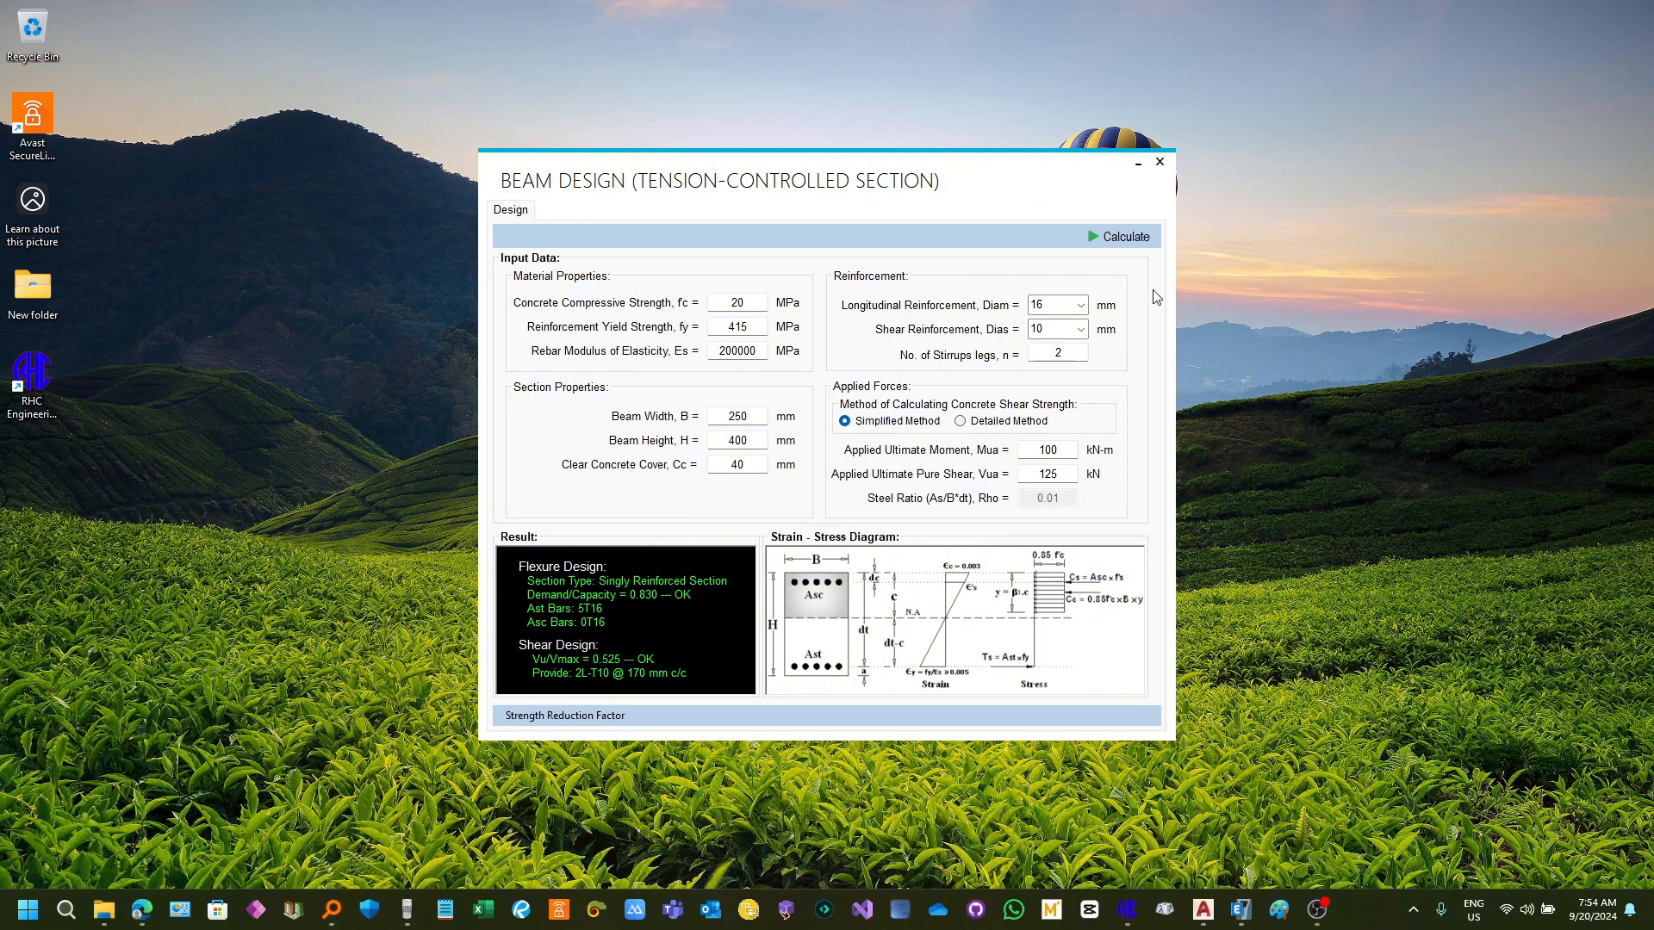
left_click(1160, 162)
Step: Open the Wall Loads tool from the loading analysis tools
left_click(623, 342)
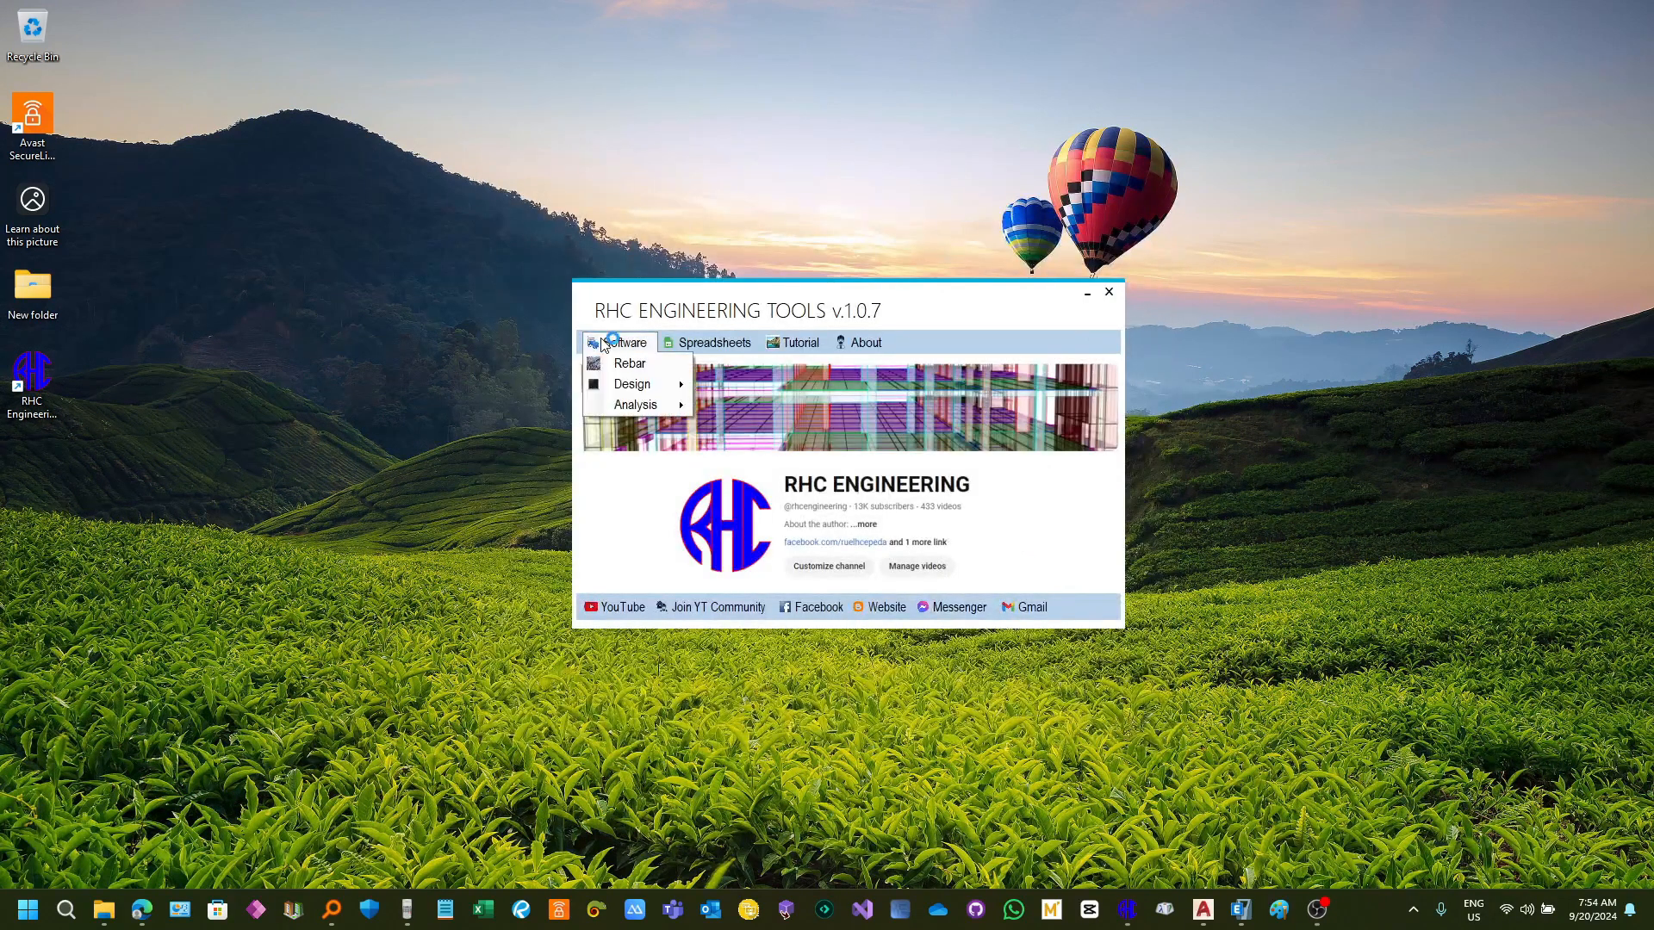
mouse_move(629, 410)
mouse_move(767, 401)
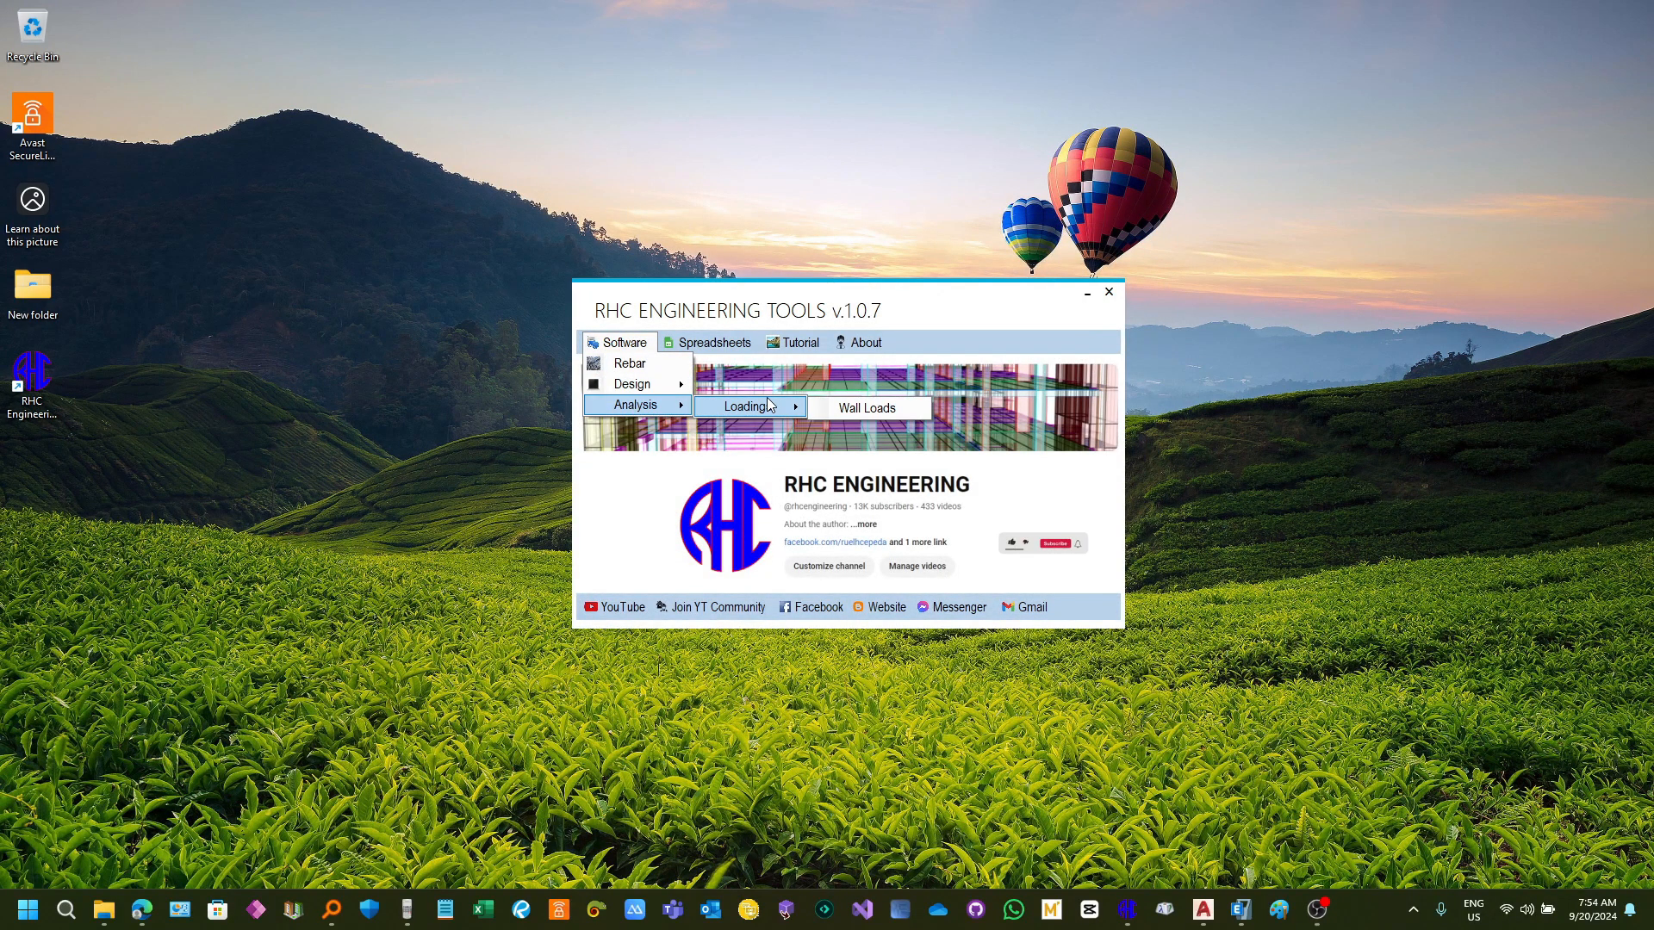
left_click(882, 415)
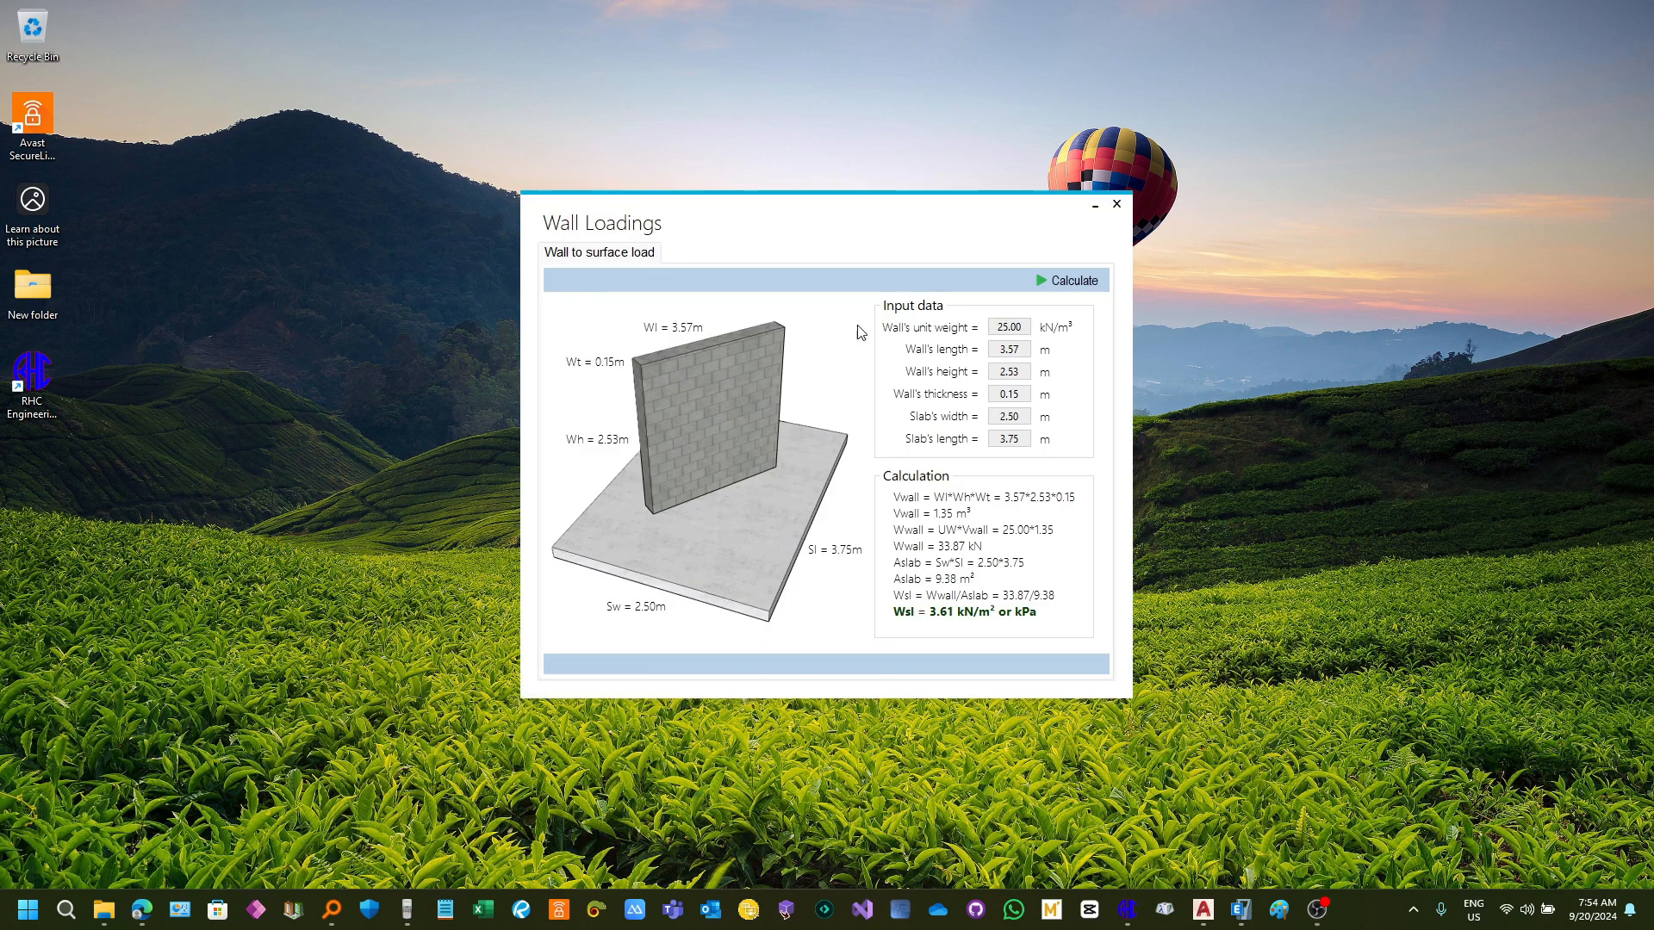
mouse_move(835, 236)
left_mouse_down()
mouse_move(816, 250)
mouse_move(844, 239)
left_mouse_up()
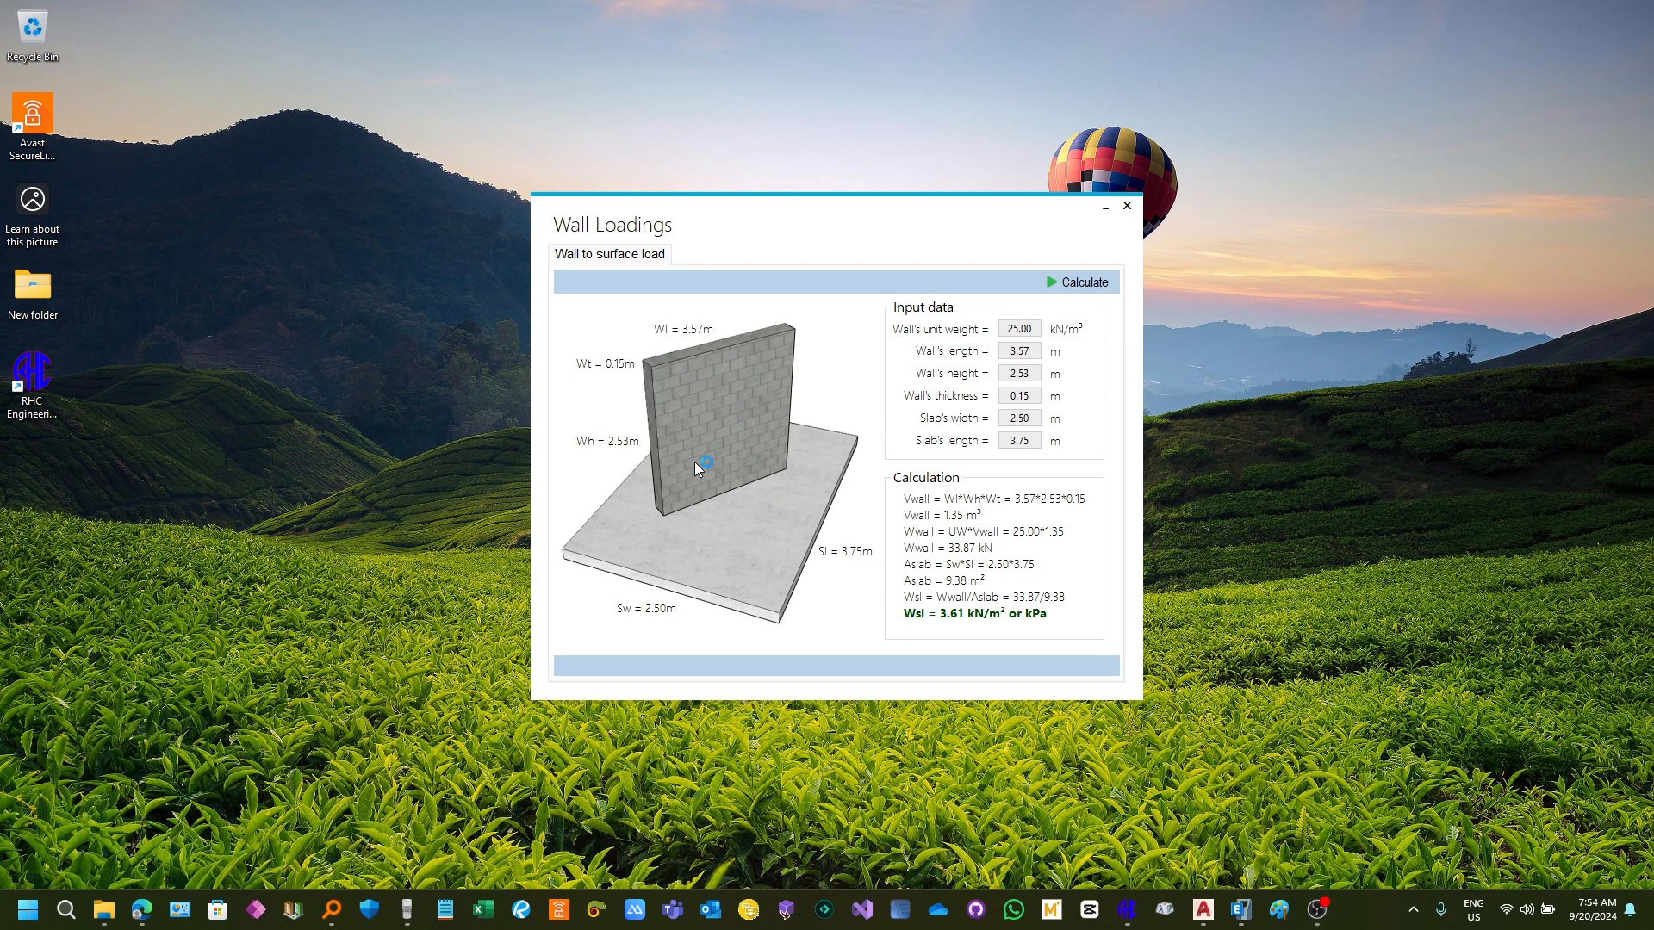
Step: Examine the wall and slab input fields, from the wall's unit weight down to the slab's length
mouse_move(1029, 328)
left_mouse_down()
mouse_move(973, 329)
mouse_move(1005, 329)
left_mouse_up()
left_click(1033, 327)
left_click(1035, 329)
left_click_drag(1004, 328, 1007, 435)
left_click(1034, 350)
left_click(1036, 439)
left_click_drag(1035, 438, 1010, 439)
left_click(1031, 412)
mouse_move(795, 219)
left_mouse_down()
mouse_move(859, 210)
mouse_move(825, 225)
left_mouse_up()
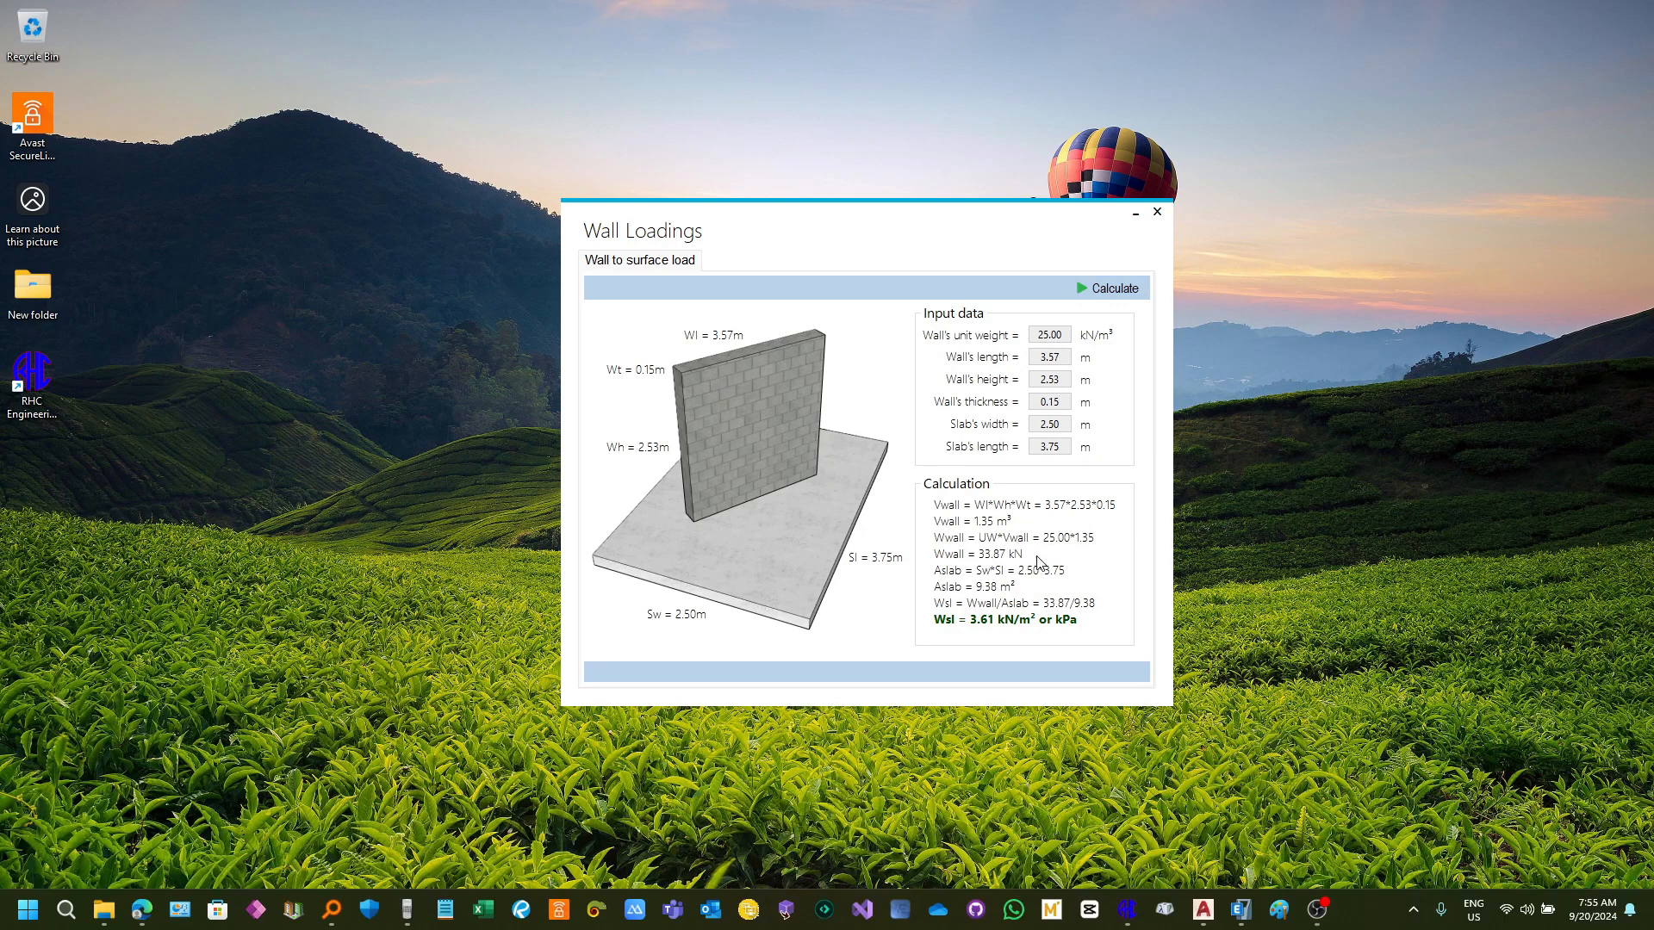
Step: Set the wall's length to 4.0 m, height to 3.5 m and thickness to 0.2 m, and calculate the surface load
left_click_drag(1064, 352, 1001, 353)
type("4")
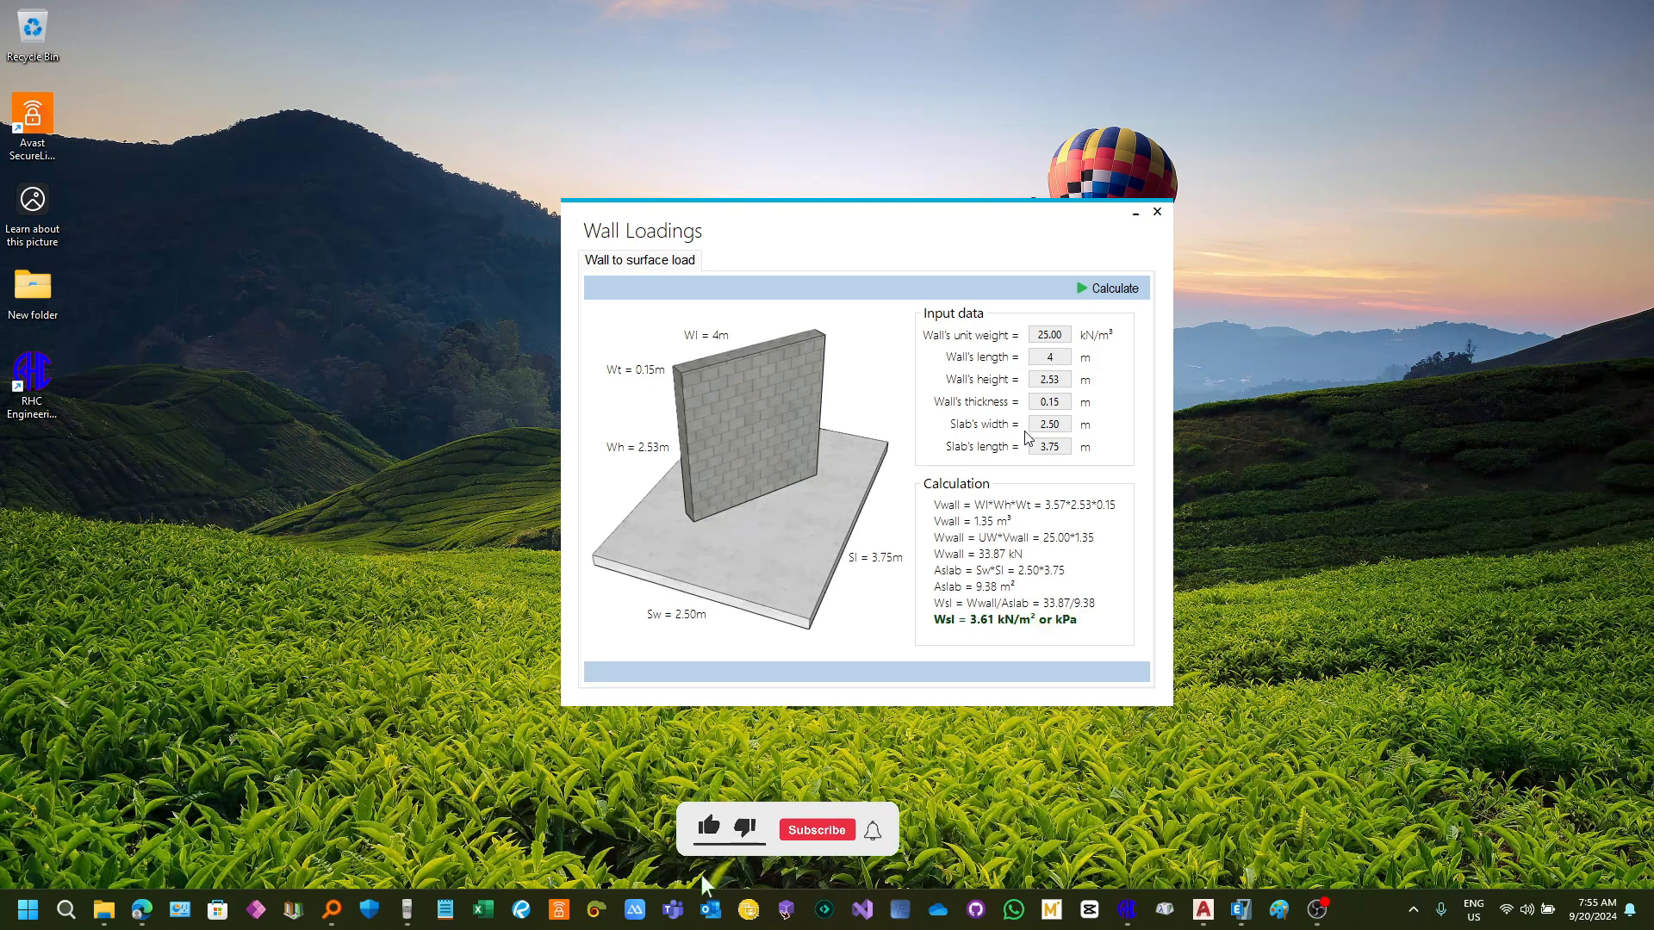
type(".0")
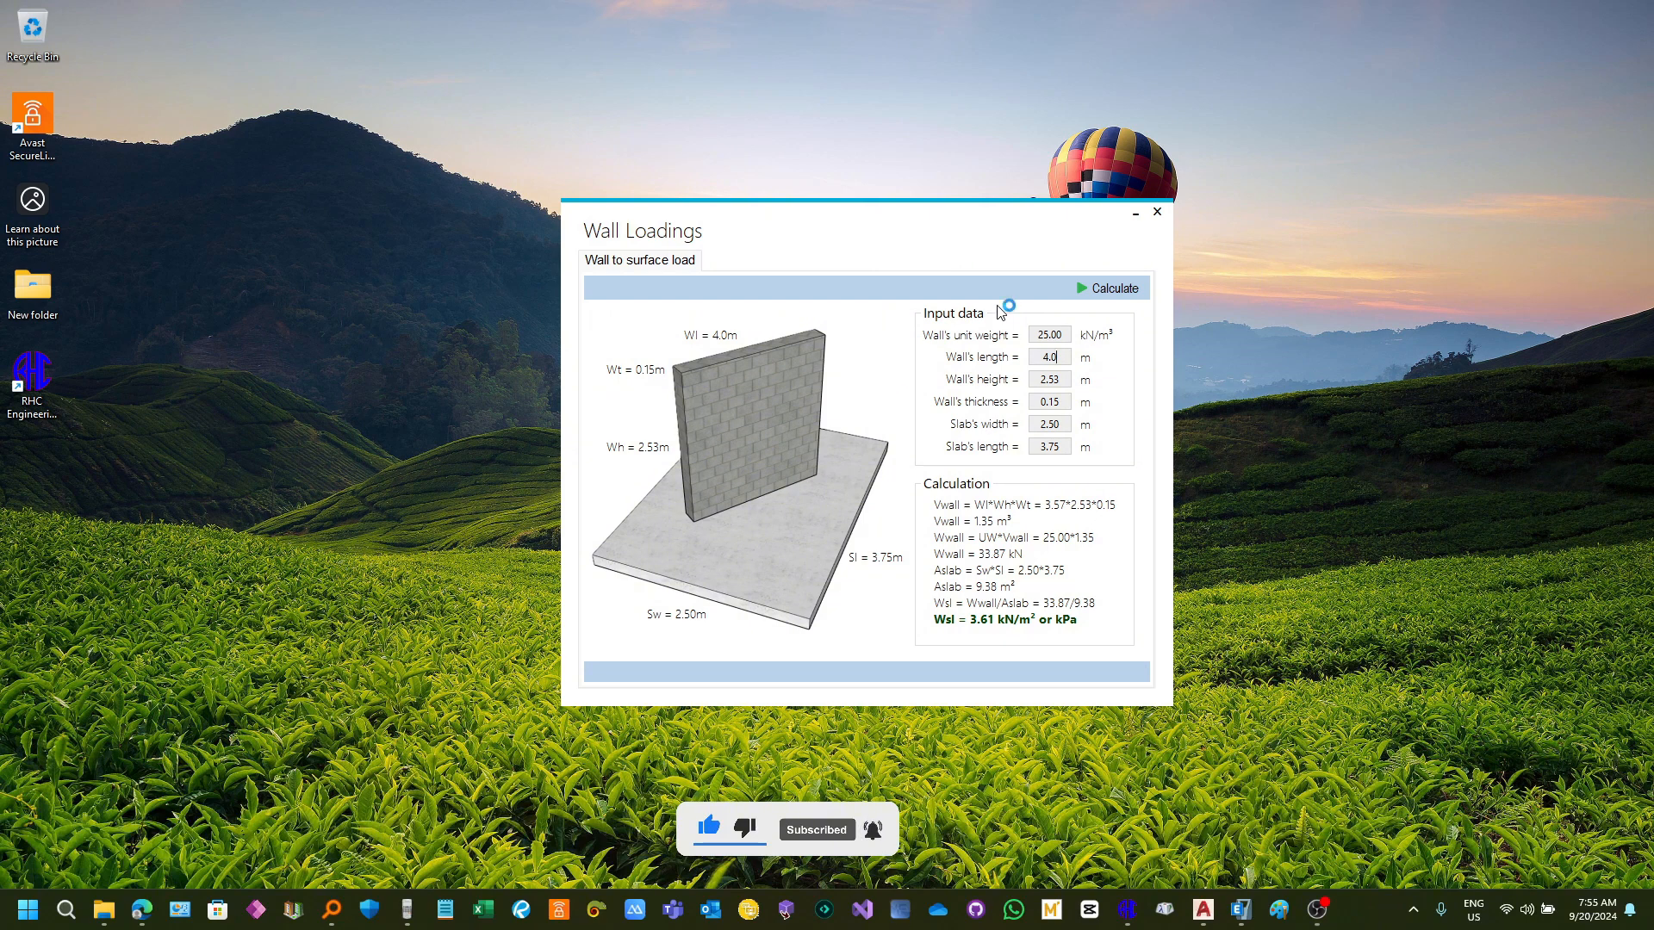
key("Tab")
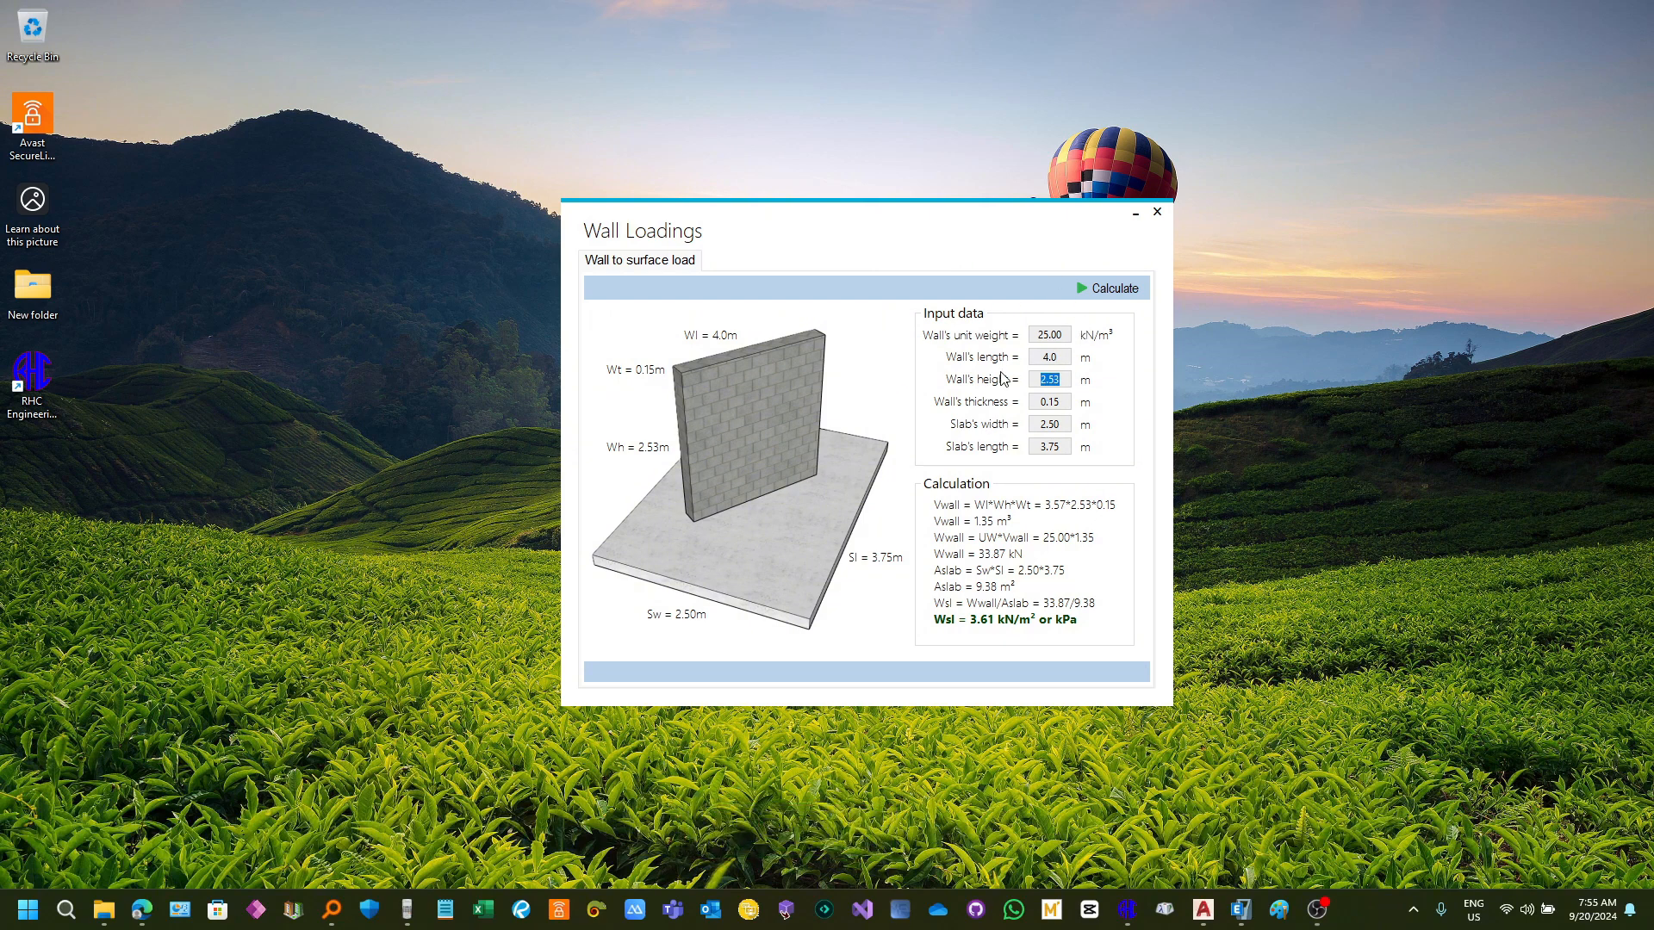
type("3")
key("Tab")
type("0.")
left_click(1115, 289)
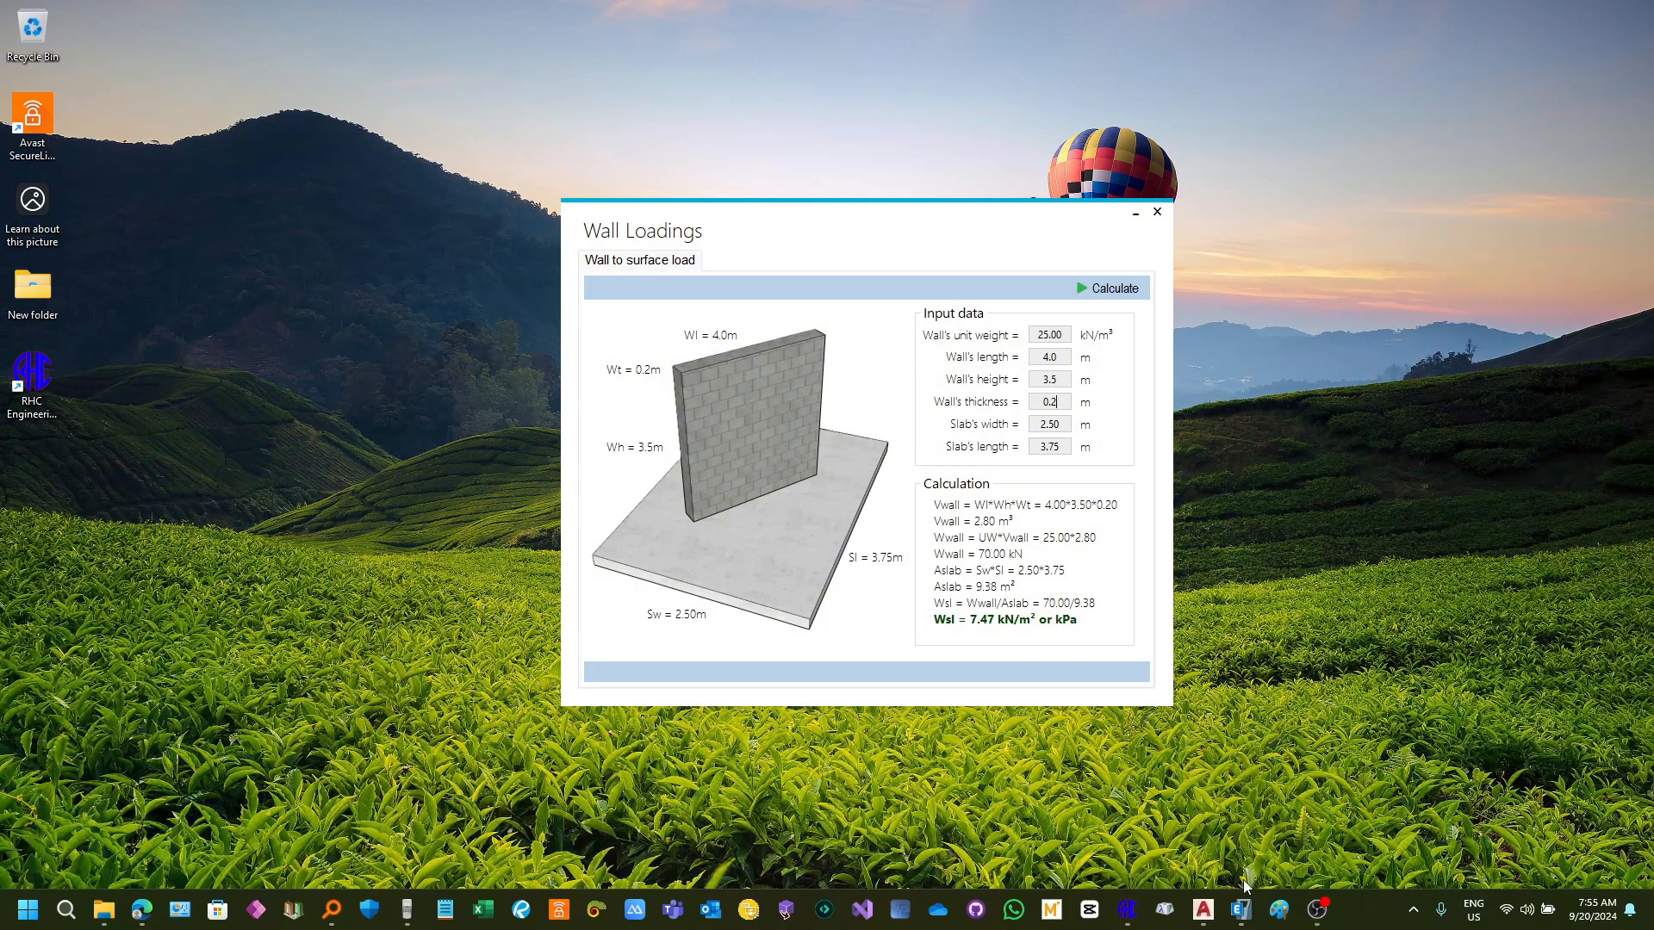
Step: Switch to the 20240523_RIYADH-KSA DC model in ETABS and change the graphics mode of its 3-D view
mouse_move(1241, 910)
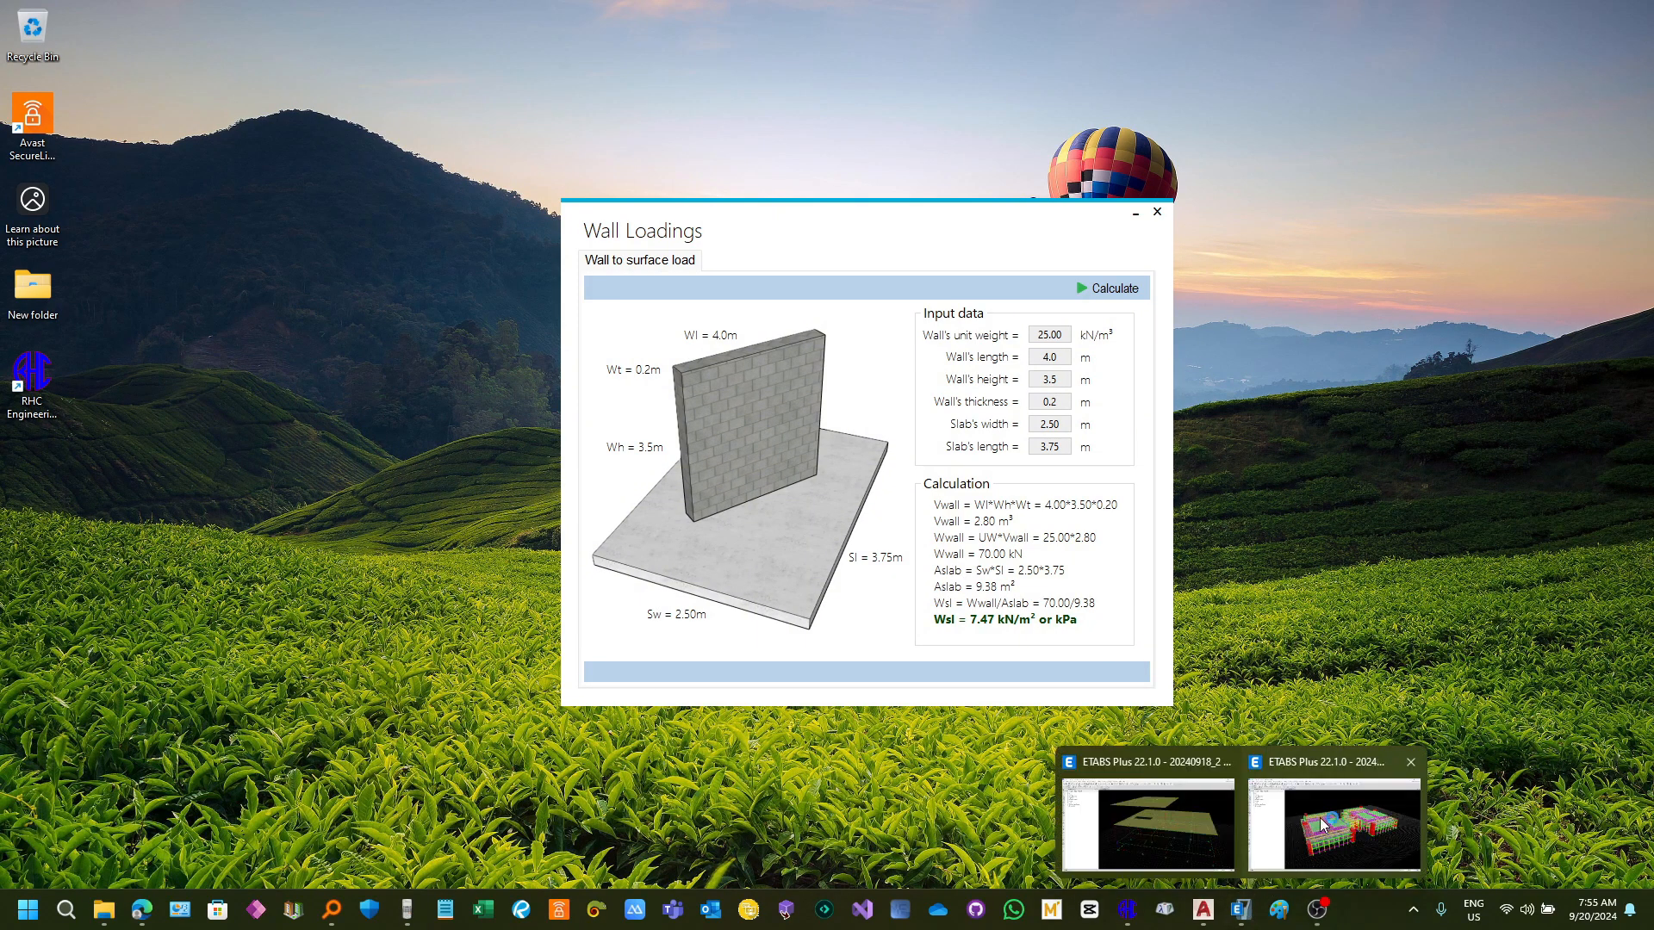
left_click(1324, 825)
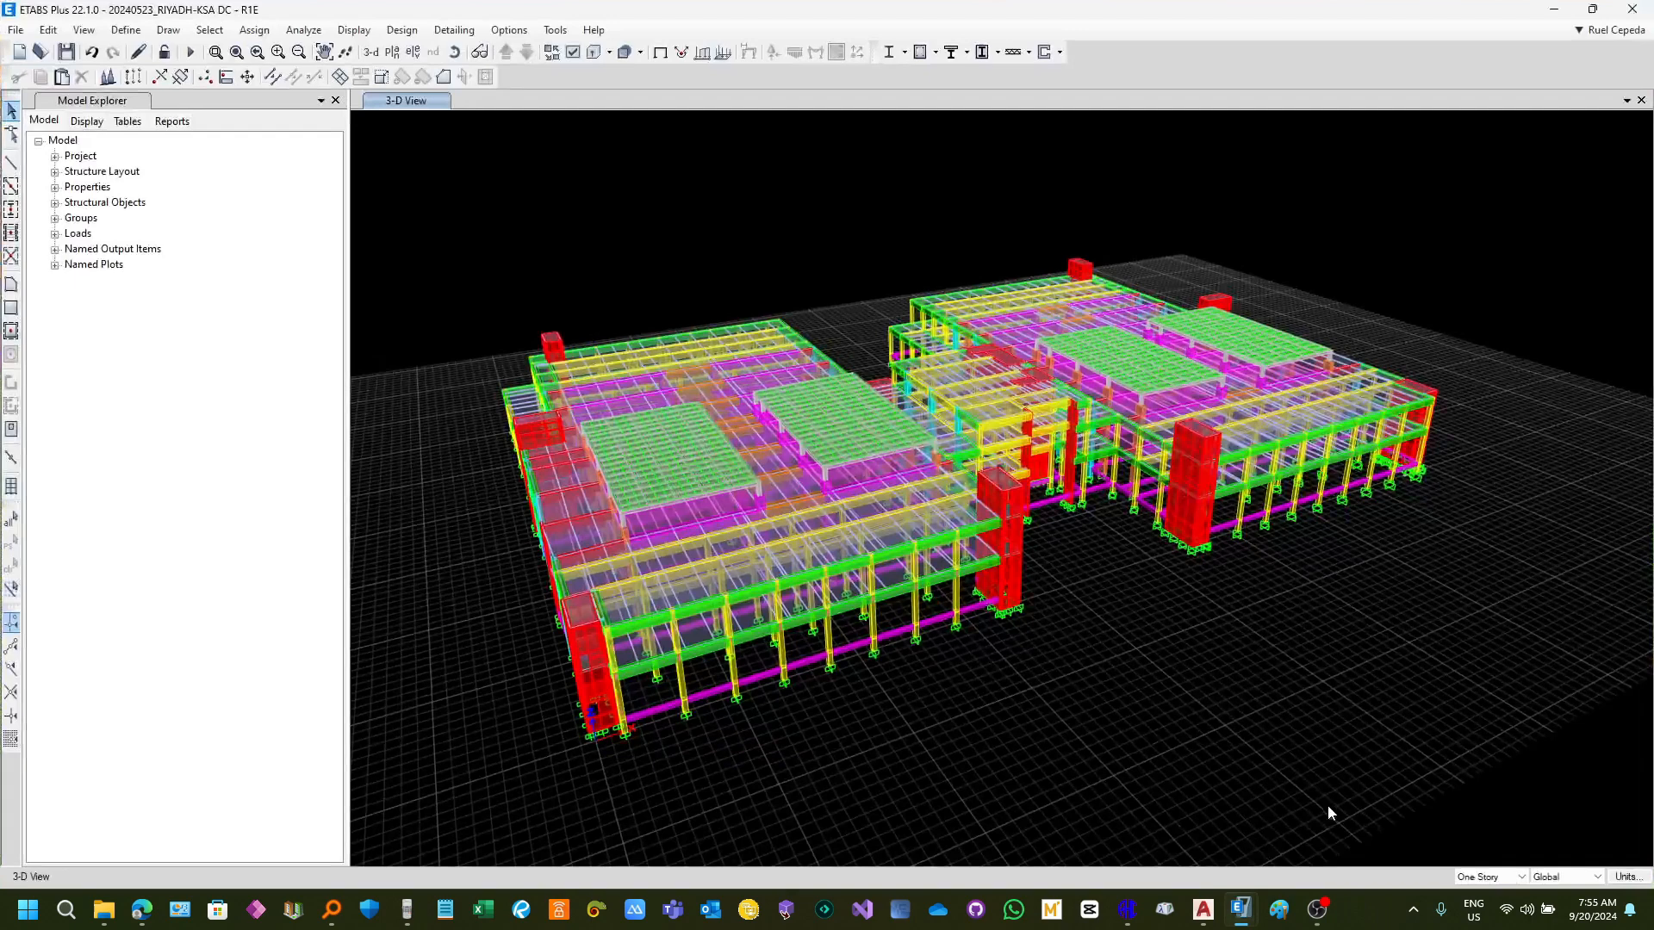
left_click(496, 32)
left_click(492, 34)
left_click(496, 33)
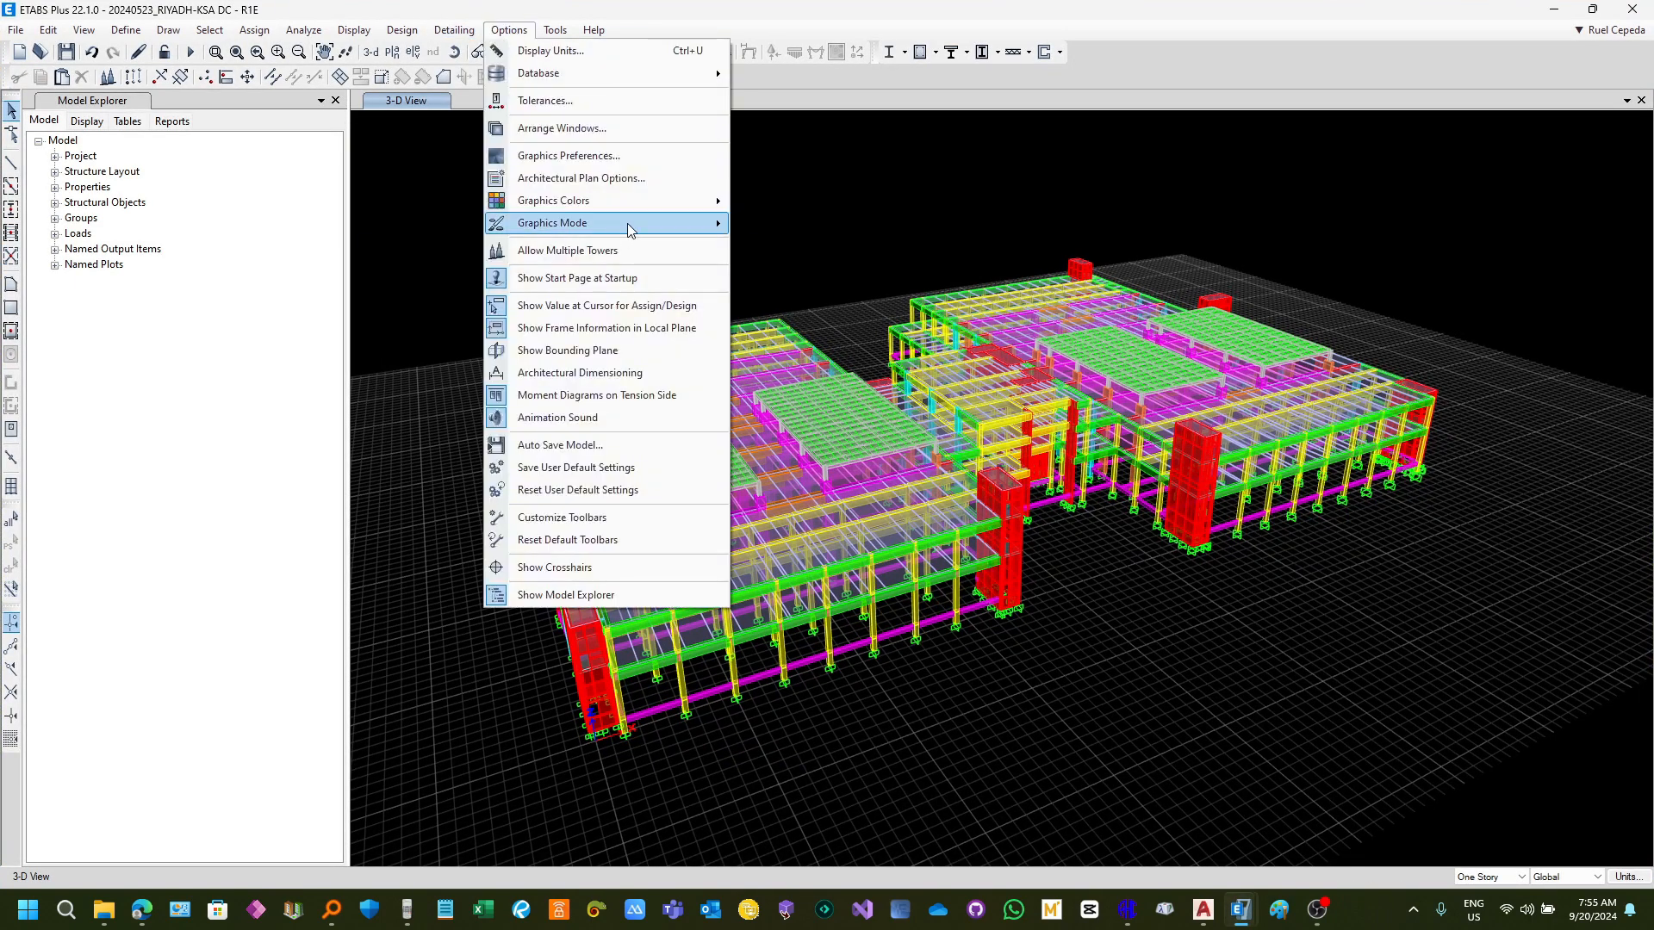
left_click(775, 222)
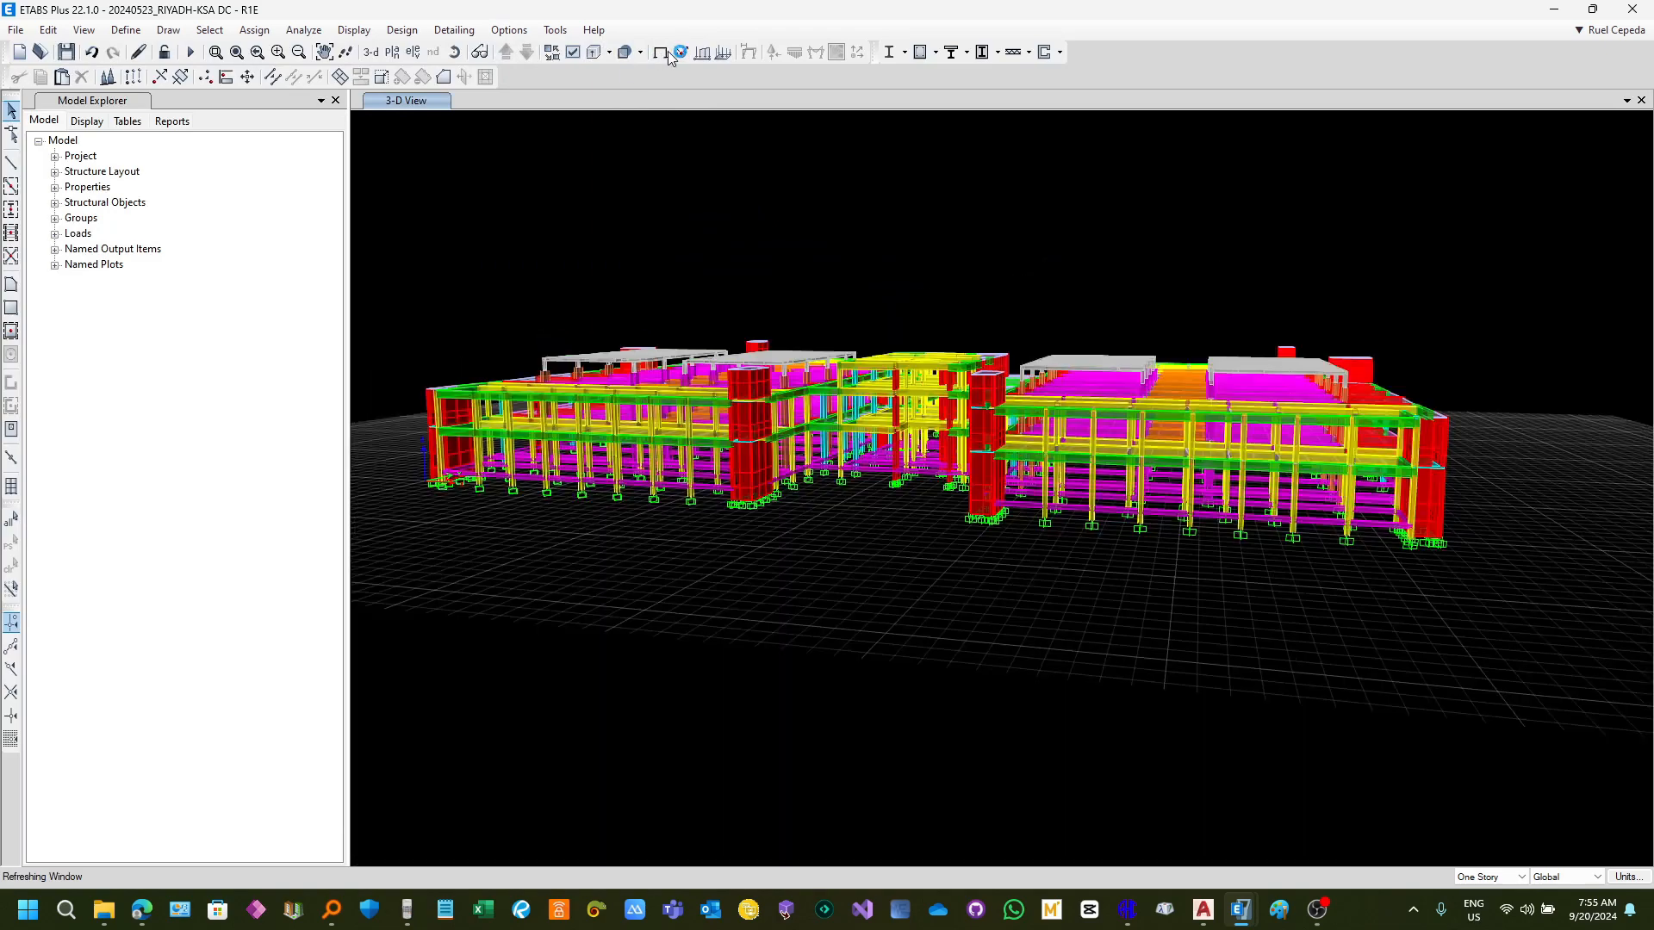
left_click(668, 50)
scroll(784, 443, "up", 5)
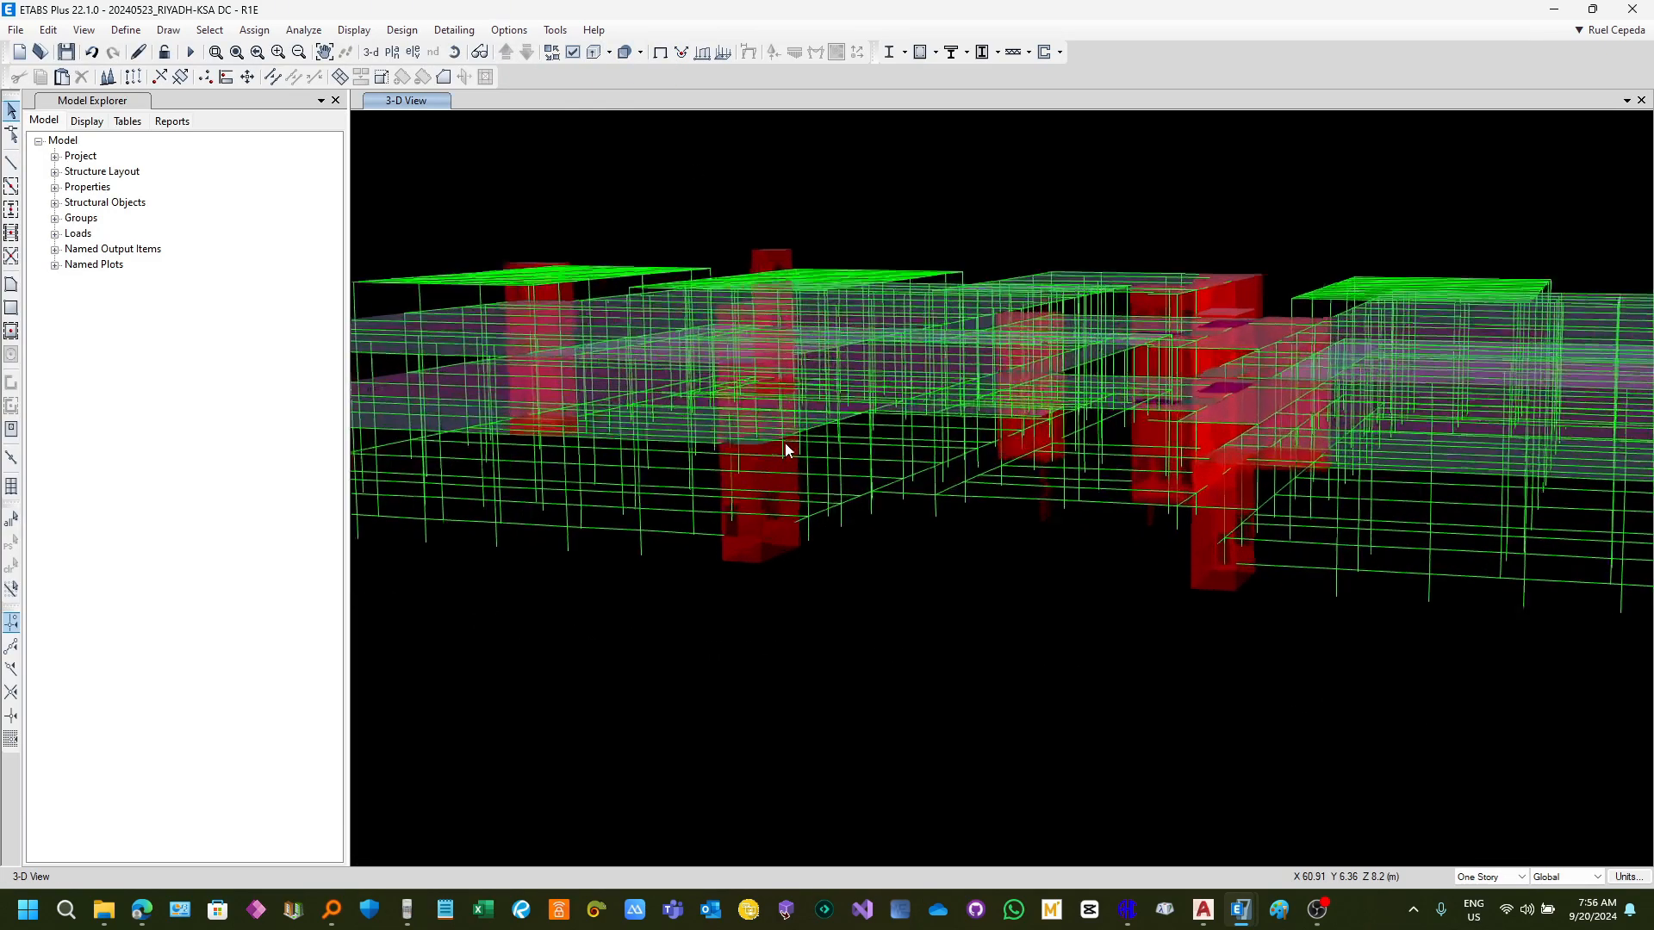
Step: Display the default plan view of story 1F+7.30
left_click(392, 52)
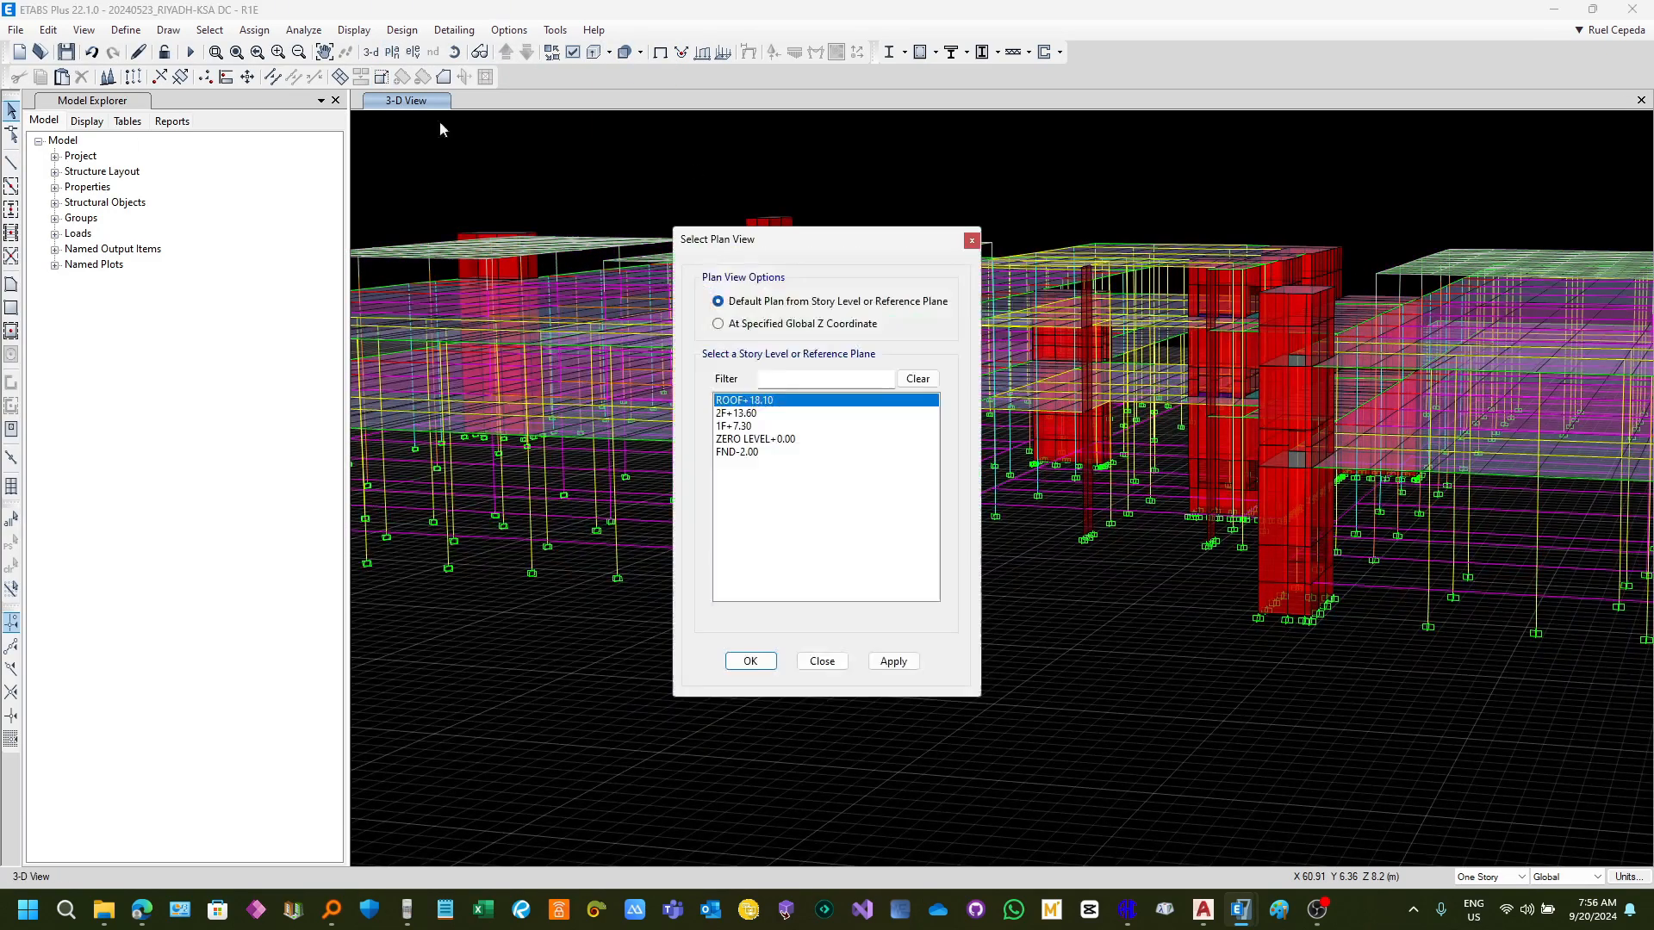
left_click(763, 426)
left_click(751, 662)
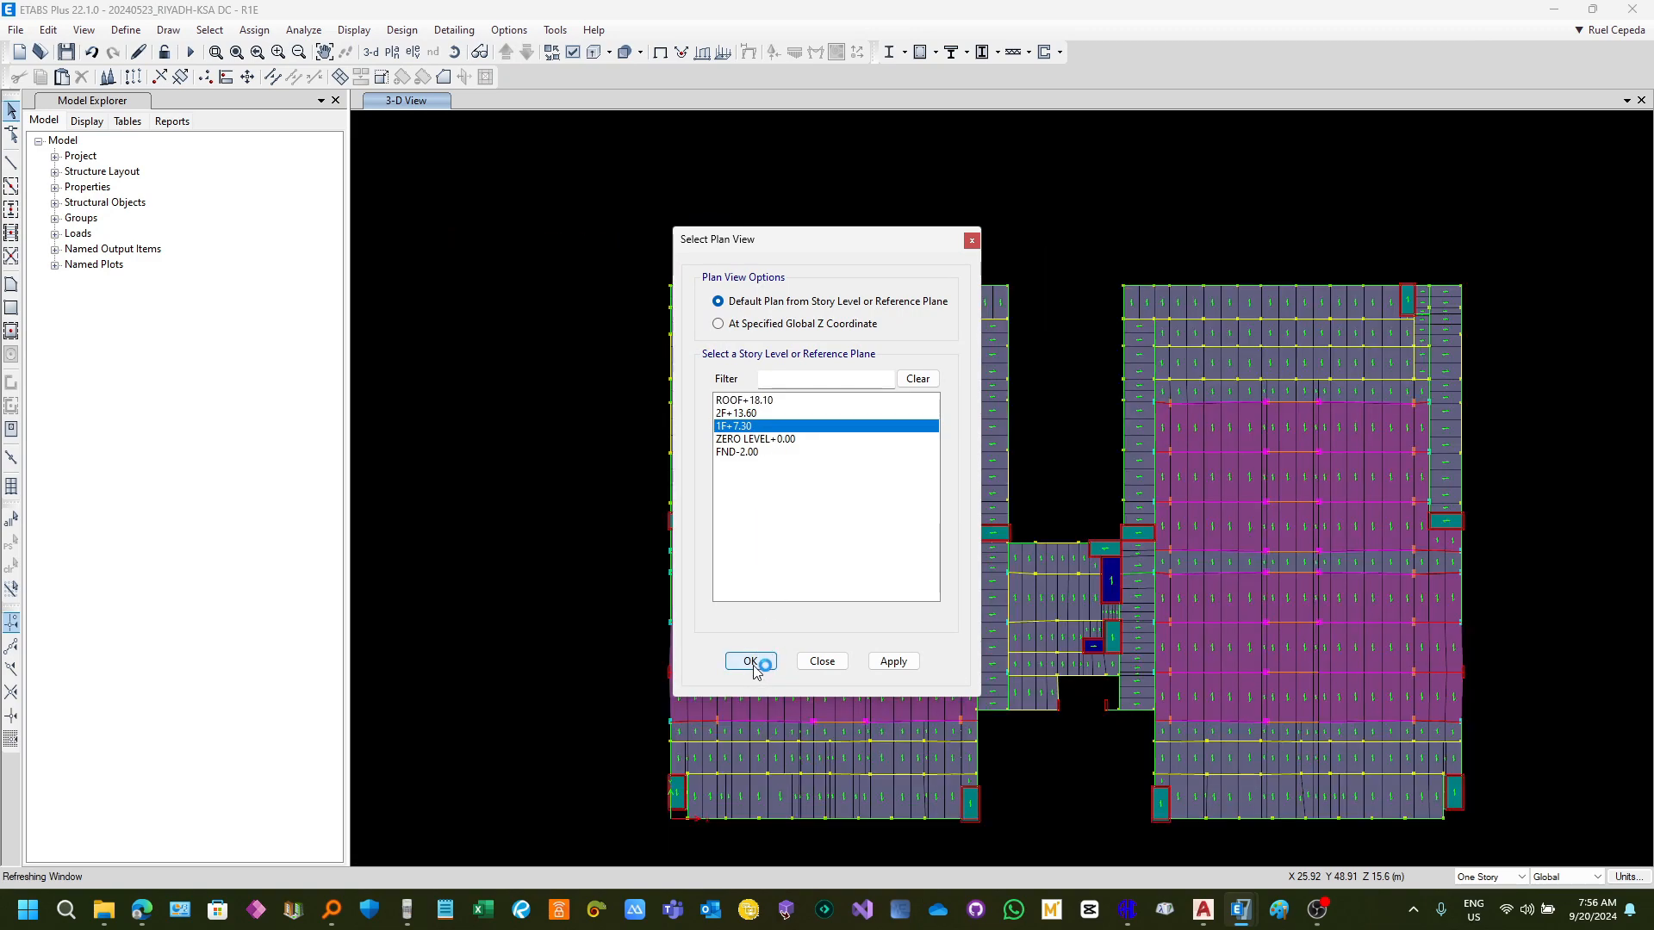
scroll(897, 578, "up", 2)
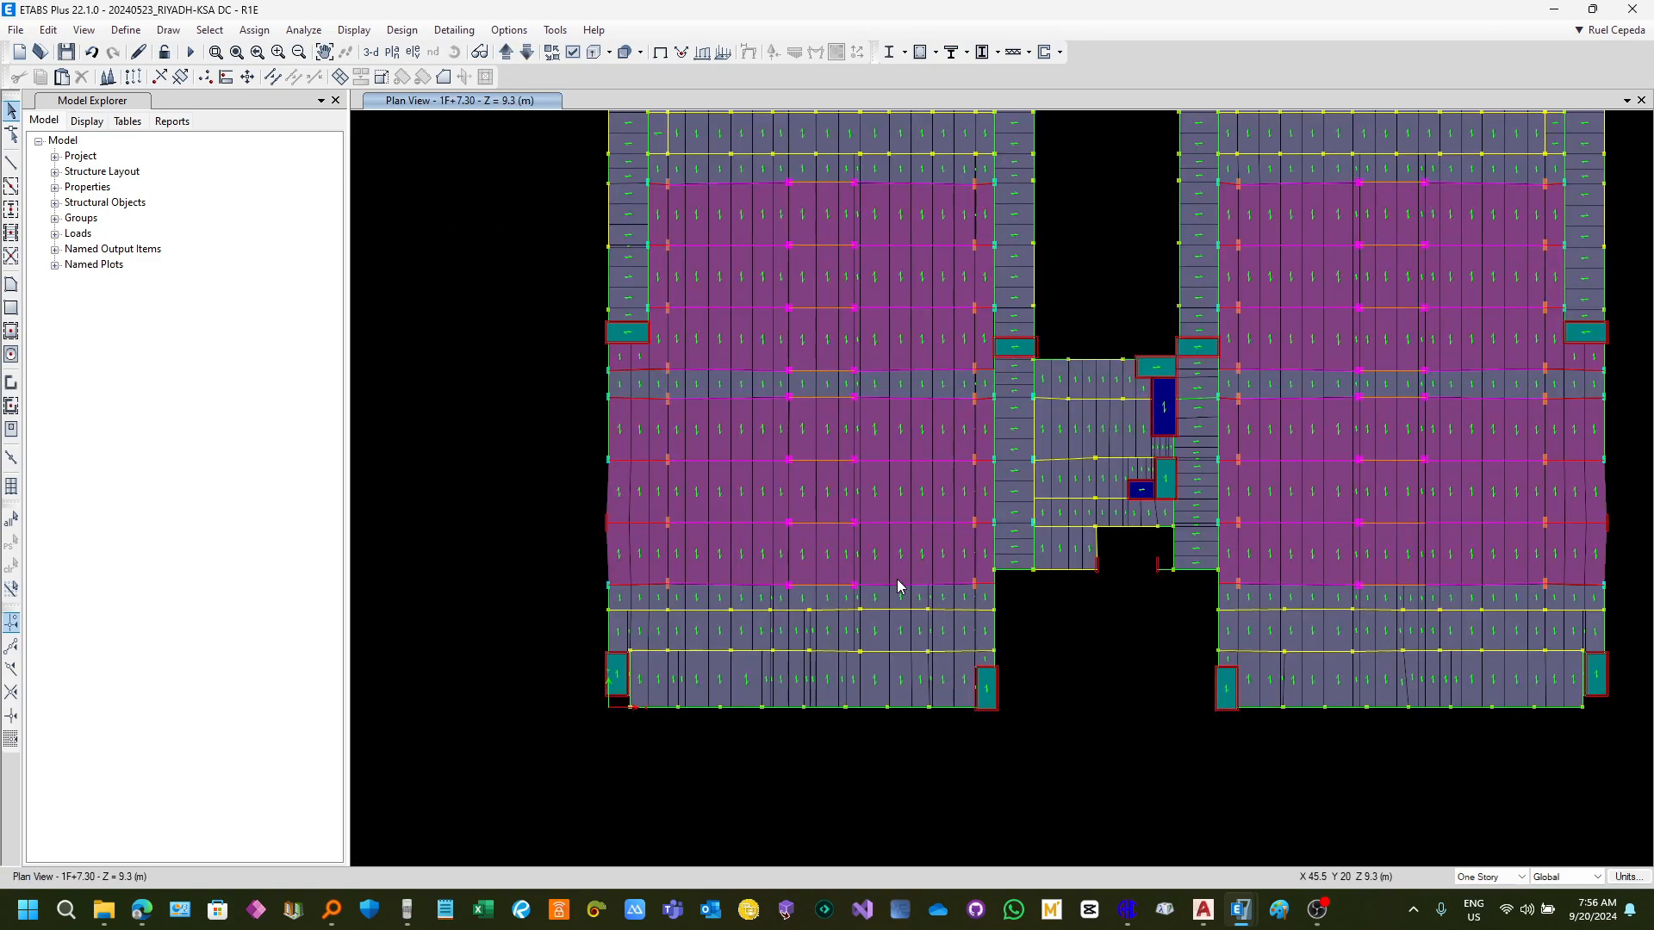
Step: Select the purple floor panel just right of the central magenta columns in the lowest purple bay
scroll(897, 579, "up", 4)
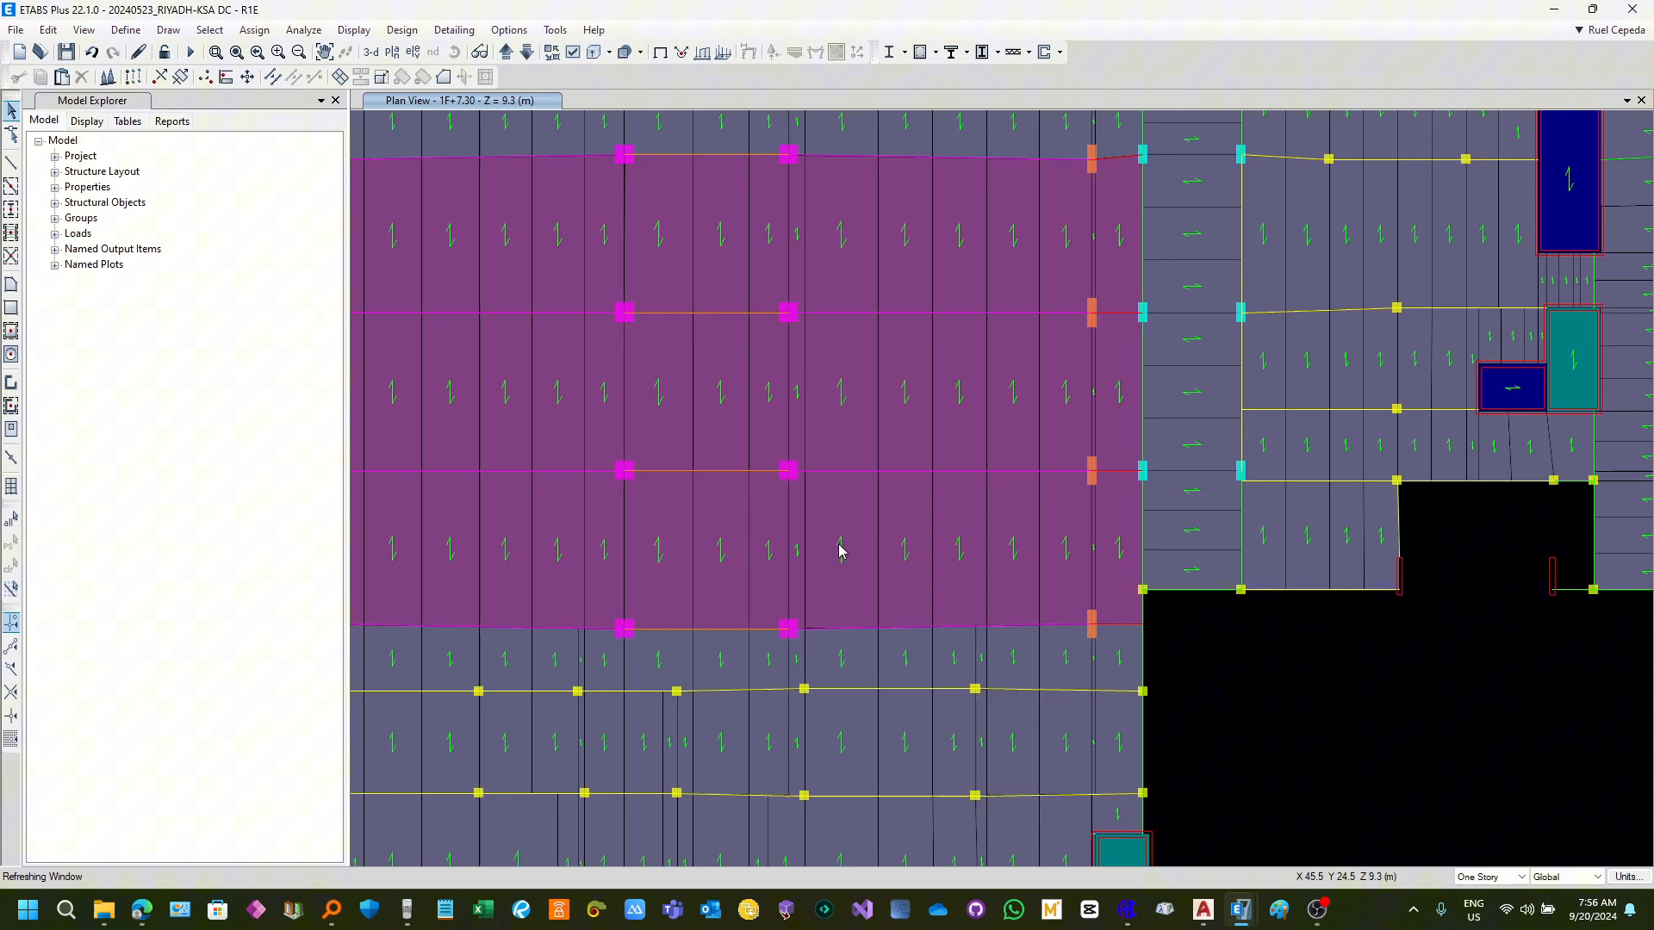
middle_click_drag(786, 529, 953, 443)
left_click(976, 421)
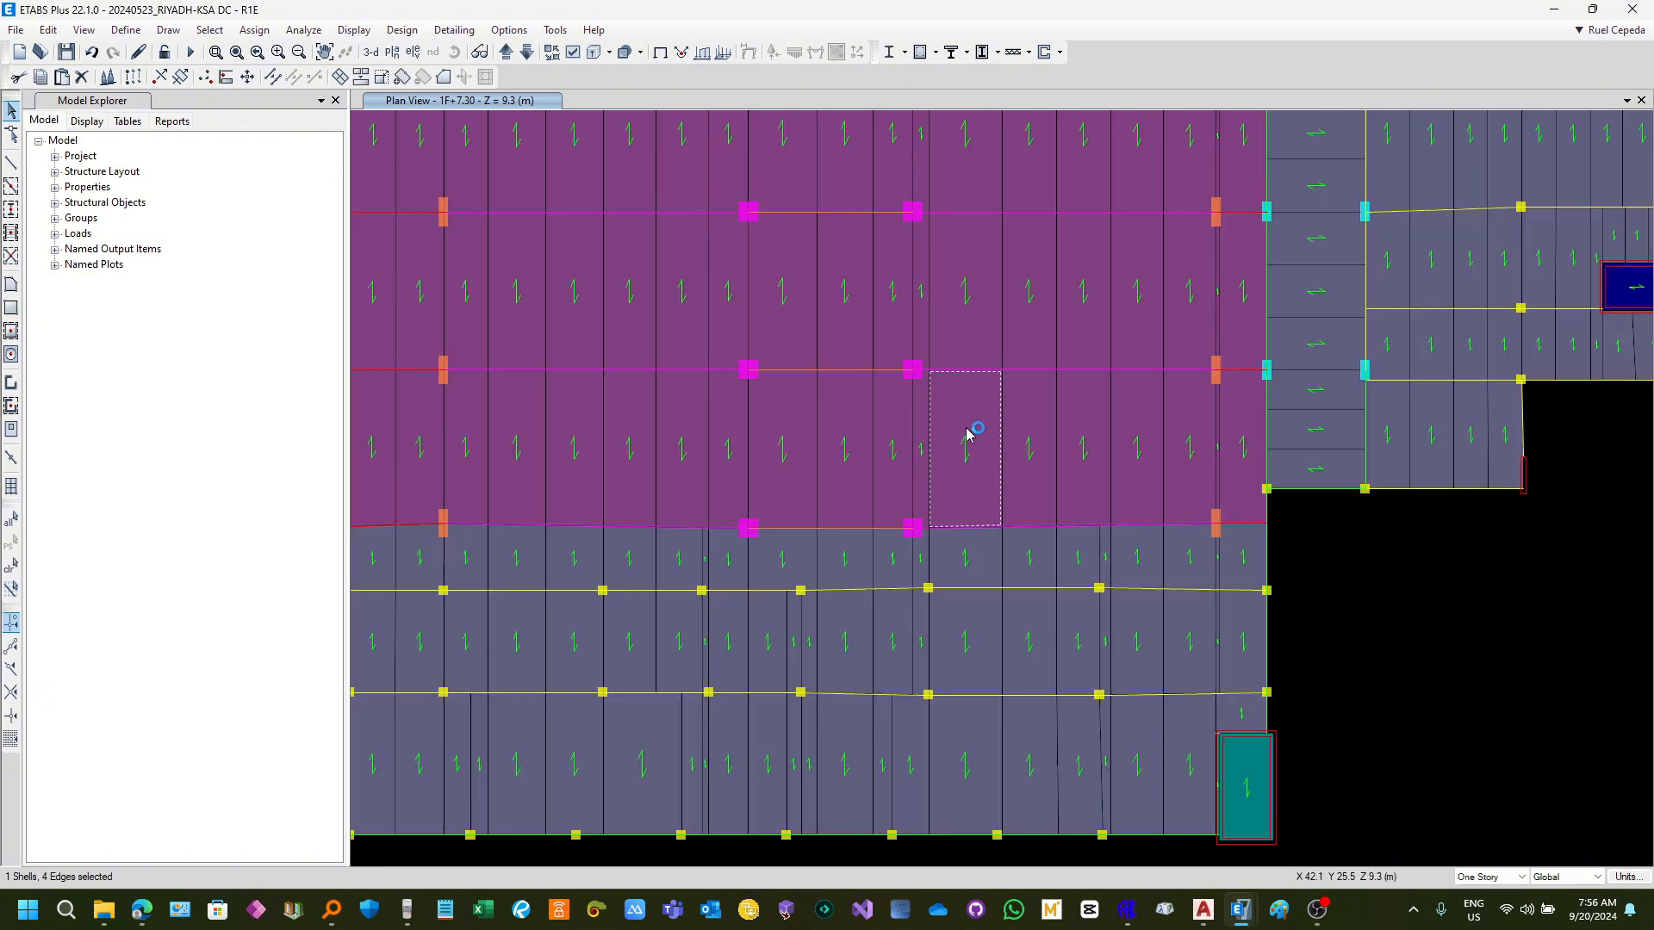
scroll(967, 427, "up", 2)
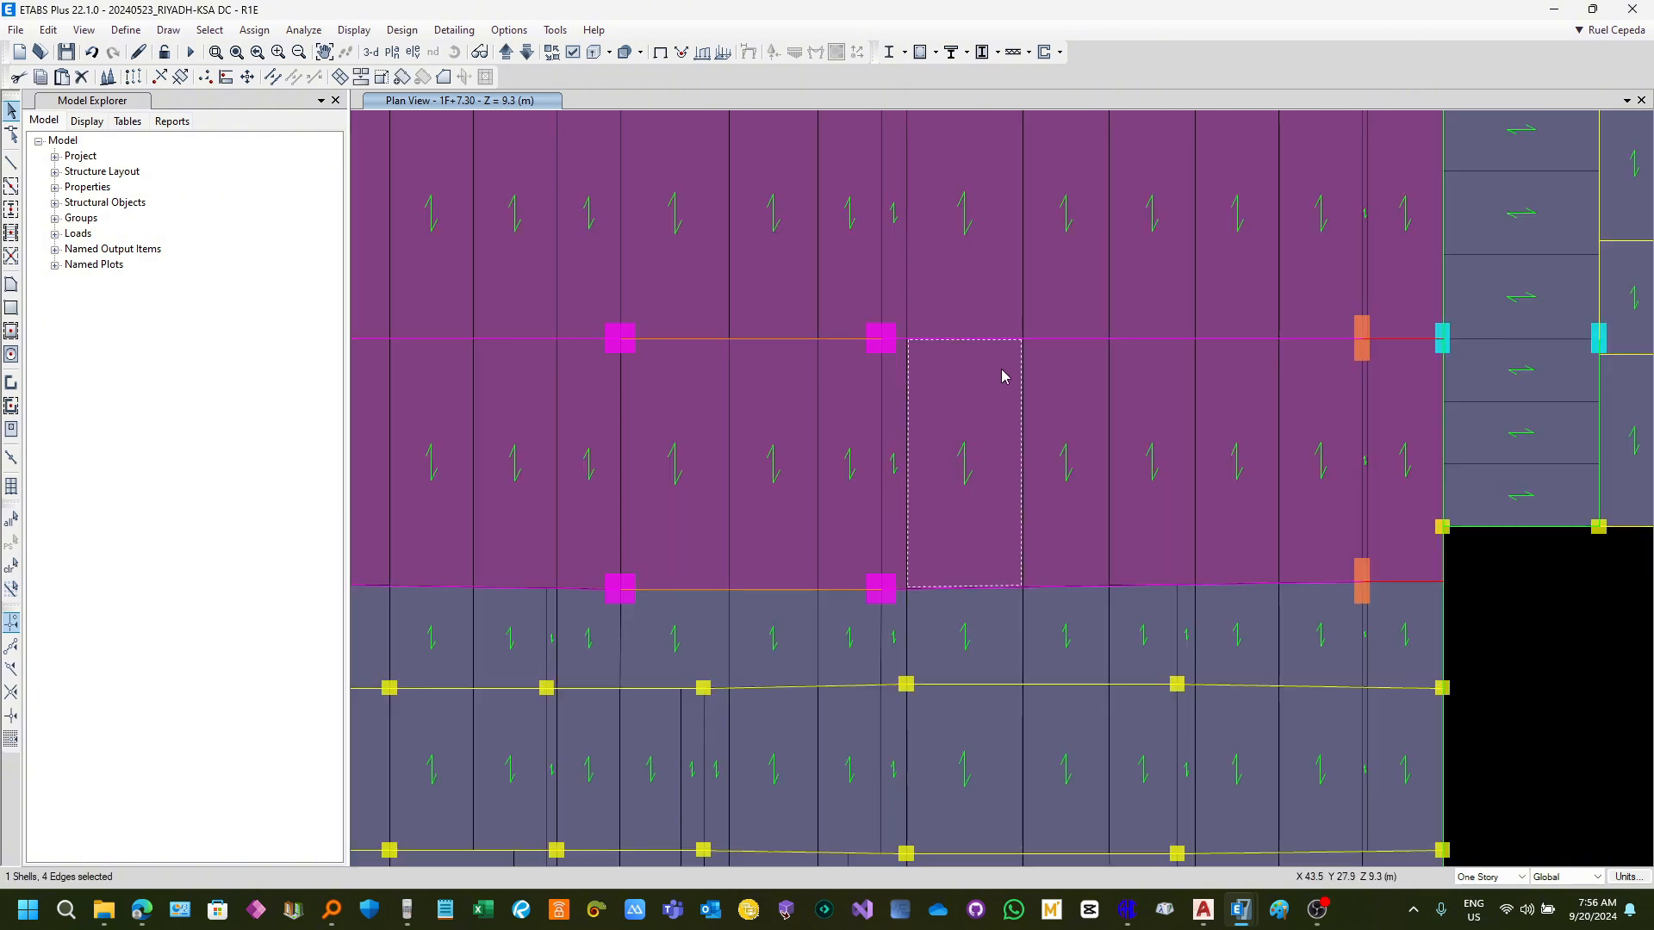
Step: Switch to the Wall Loadings calculator and move it aside so the selected floor panel stays in view
mouse_move(1240, 910)
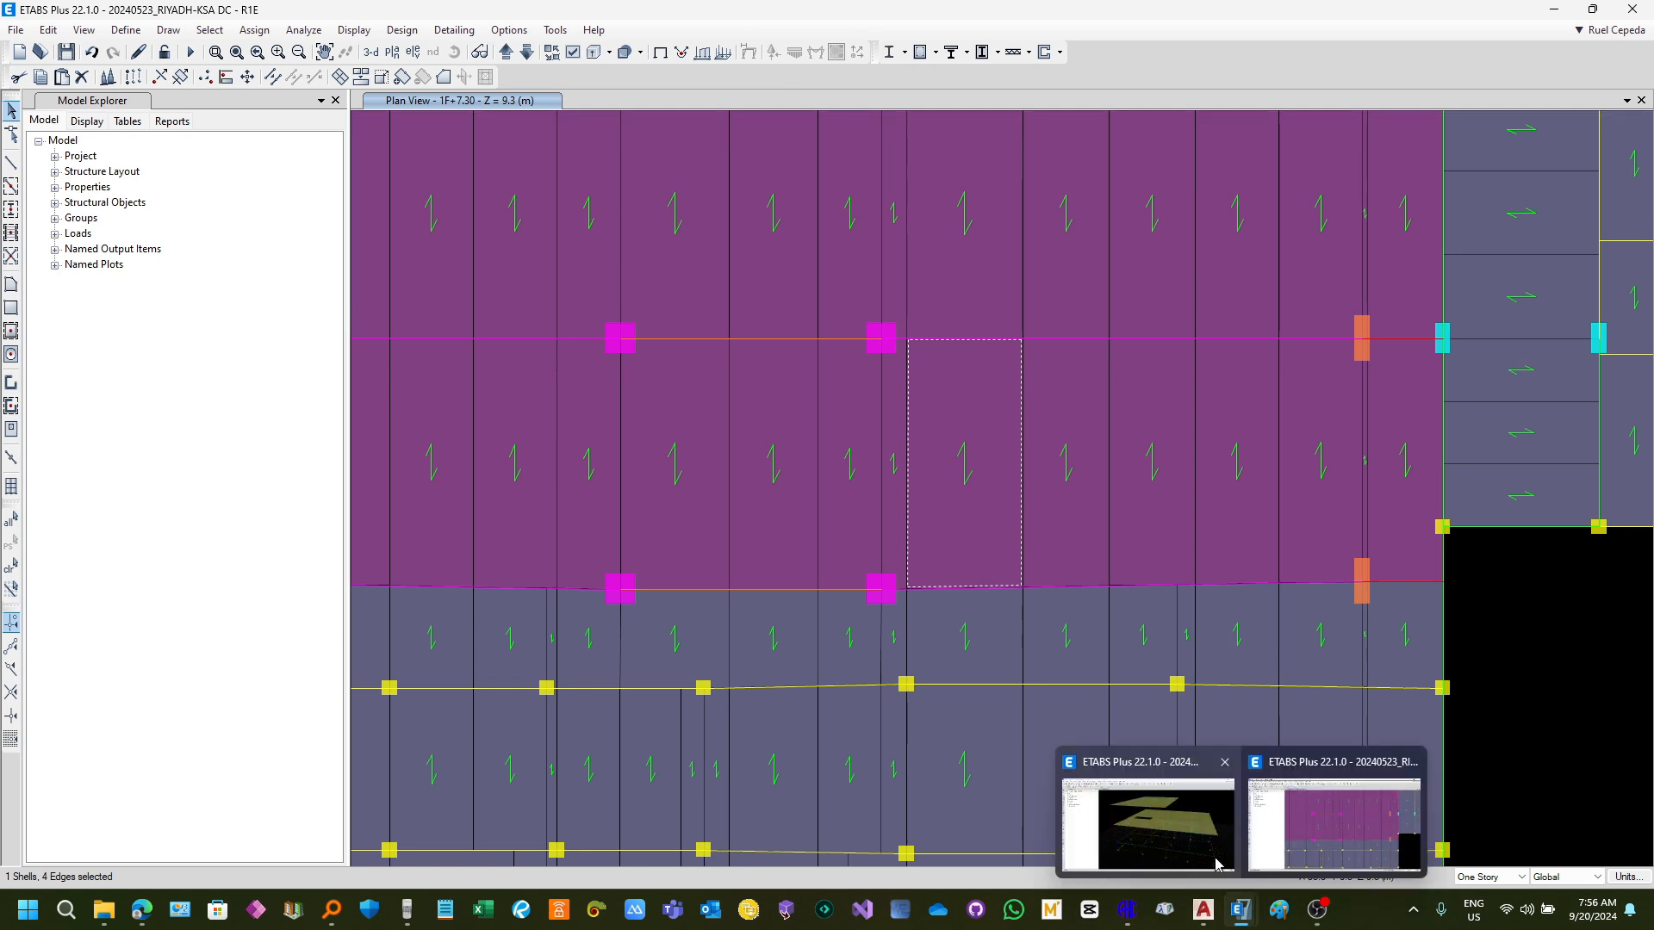
left_click(1127, 910)
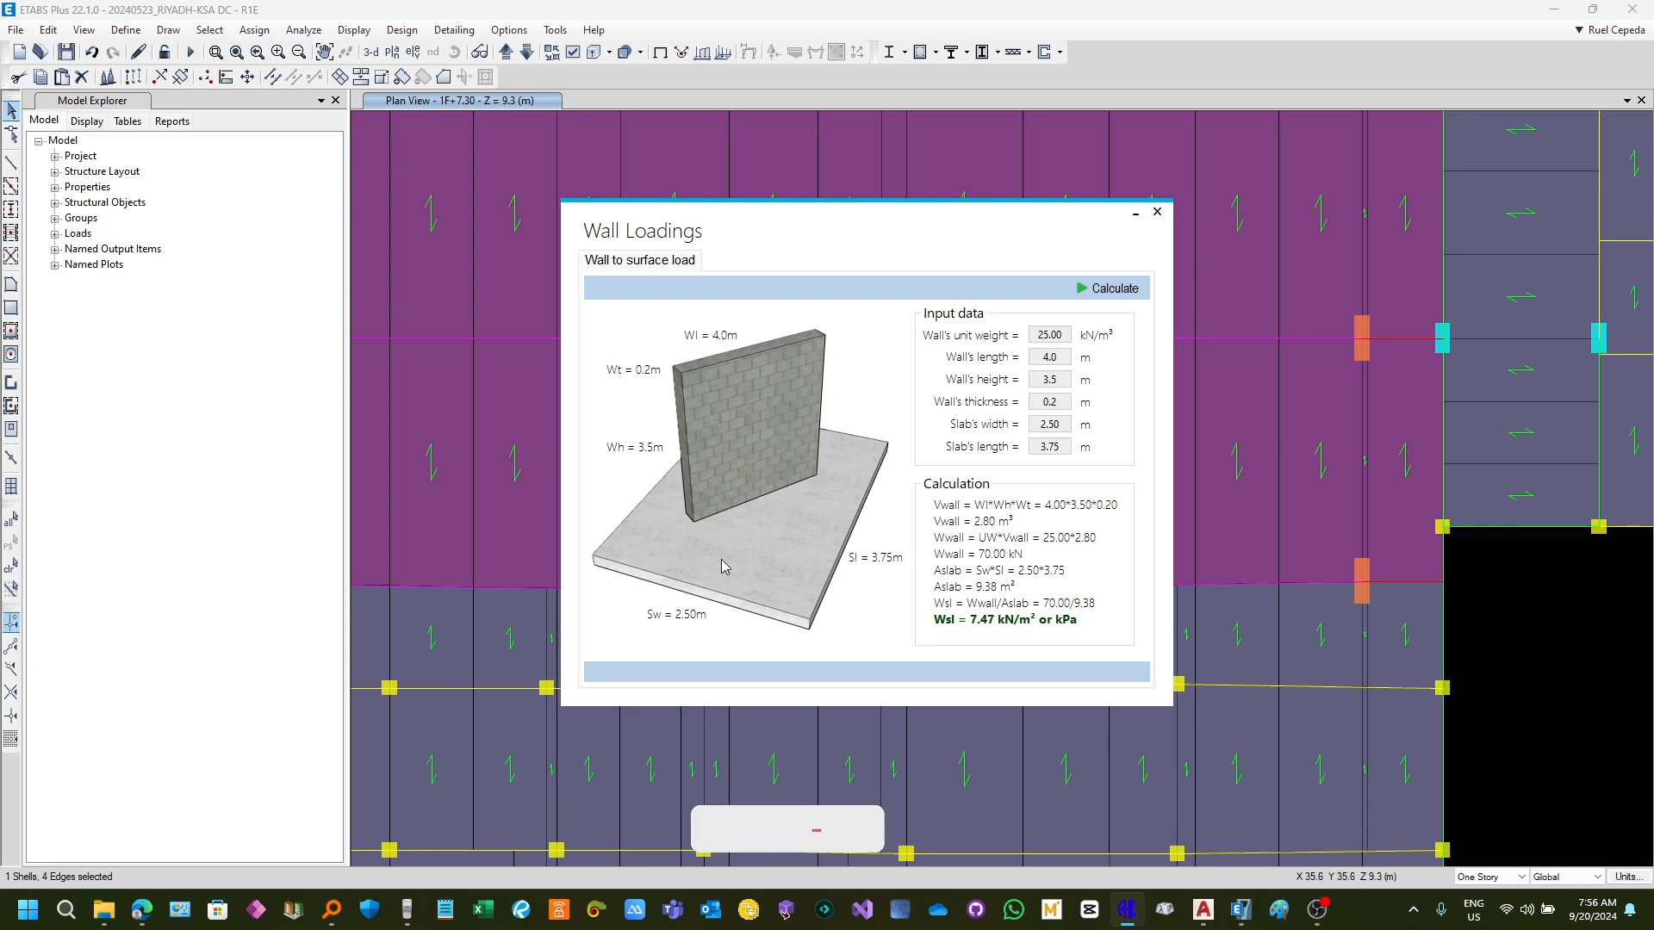
left_click(927, 21)
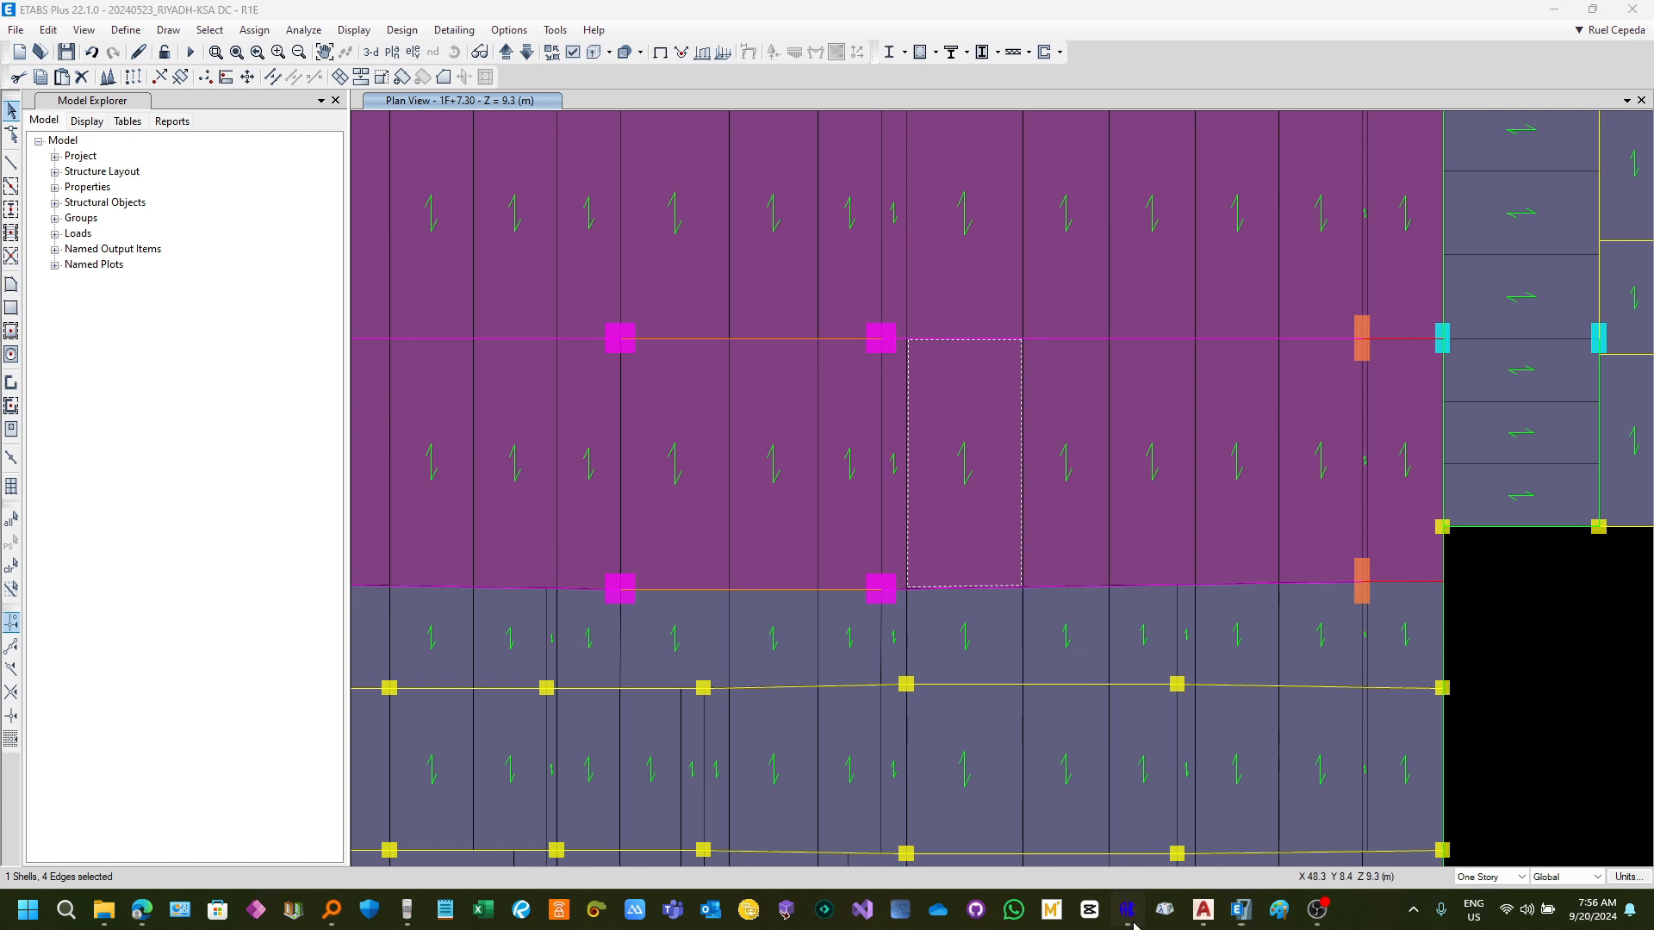
left_click_drag(898, 224, 411, 134)
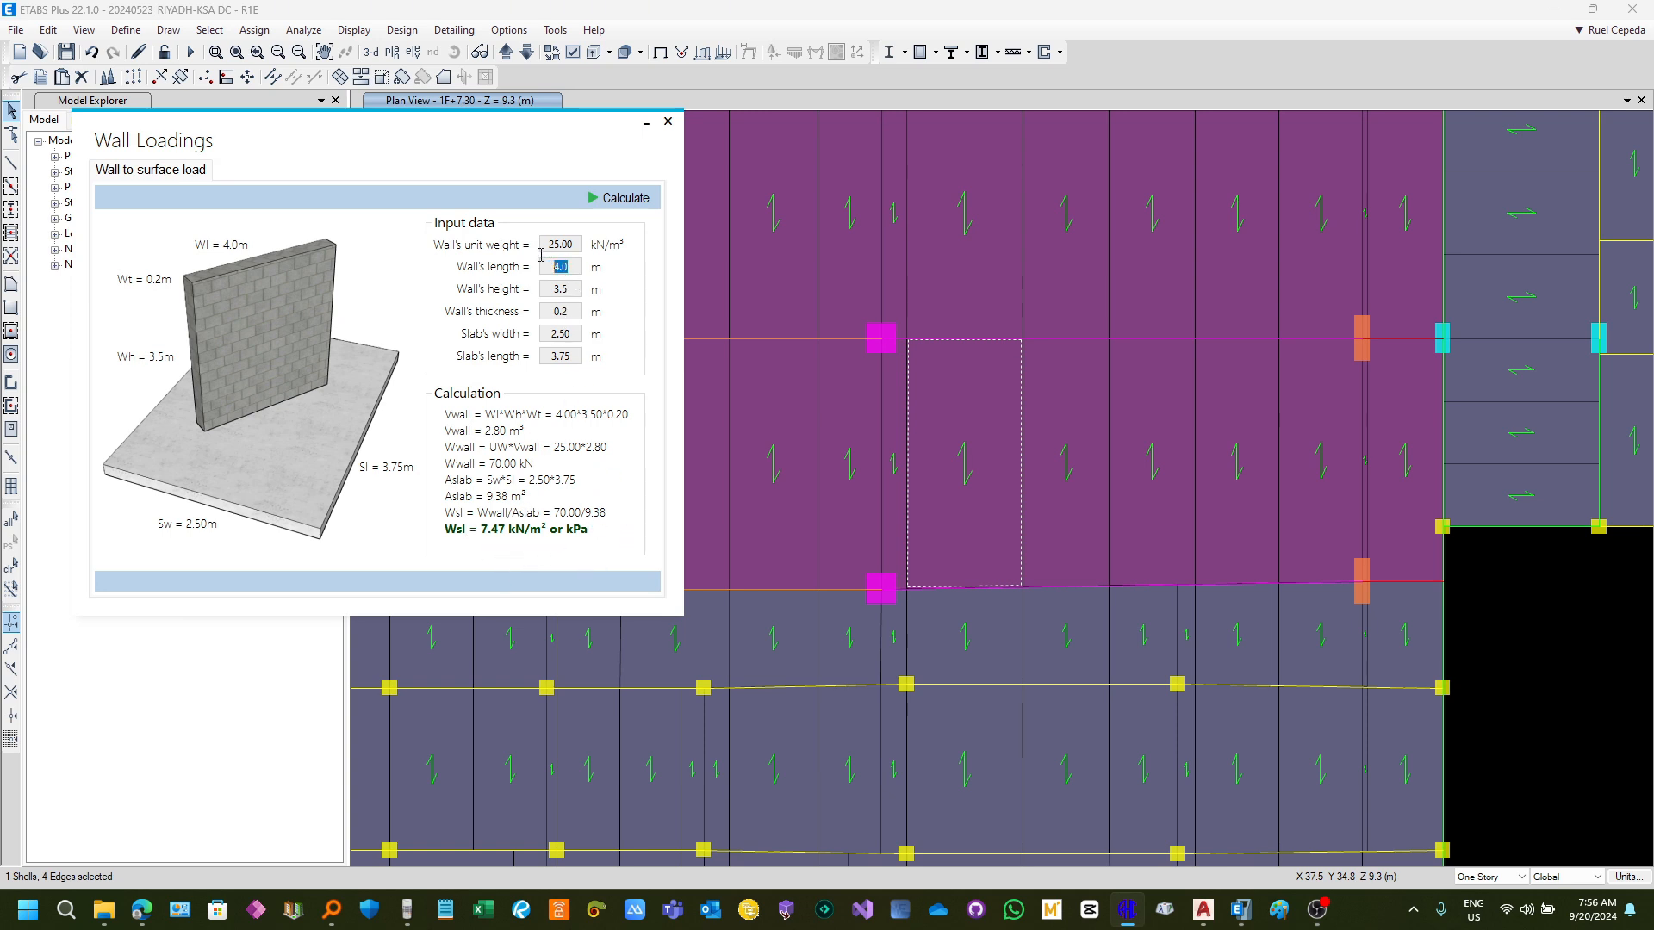
left_click(556, 288)
Step: Switch to ETABS, reselect the purple floor panel and start a uniform shell load assignment with load pattern SDL
left_click(945, 442)
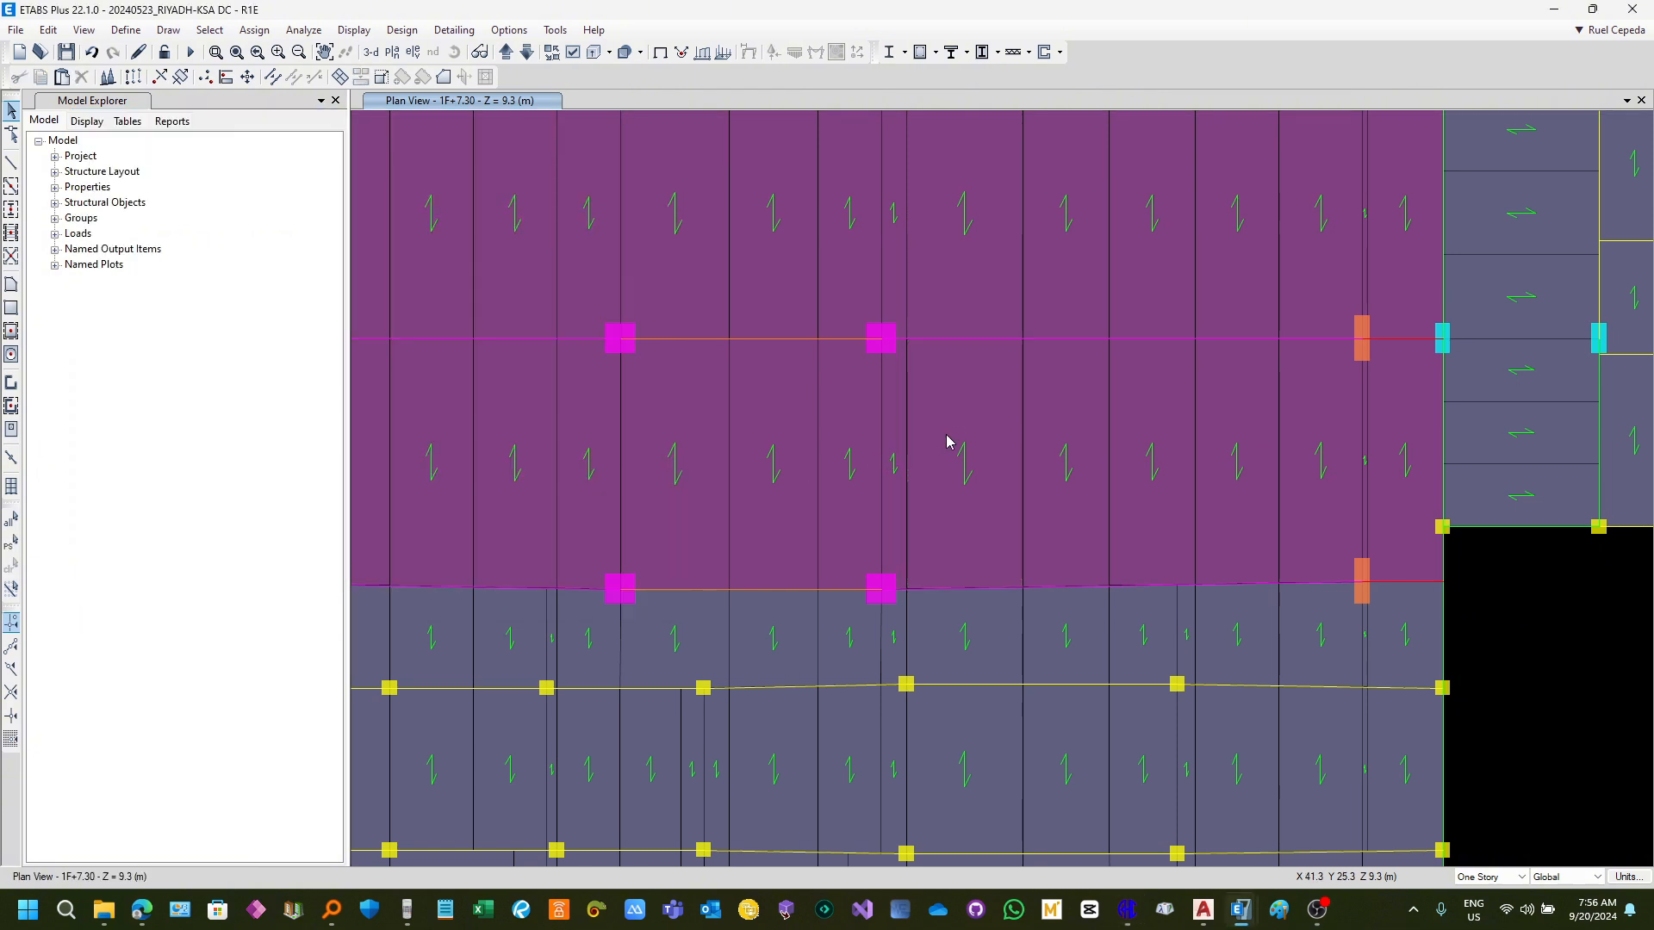
left_click(254, 29)
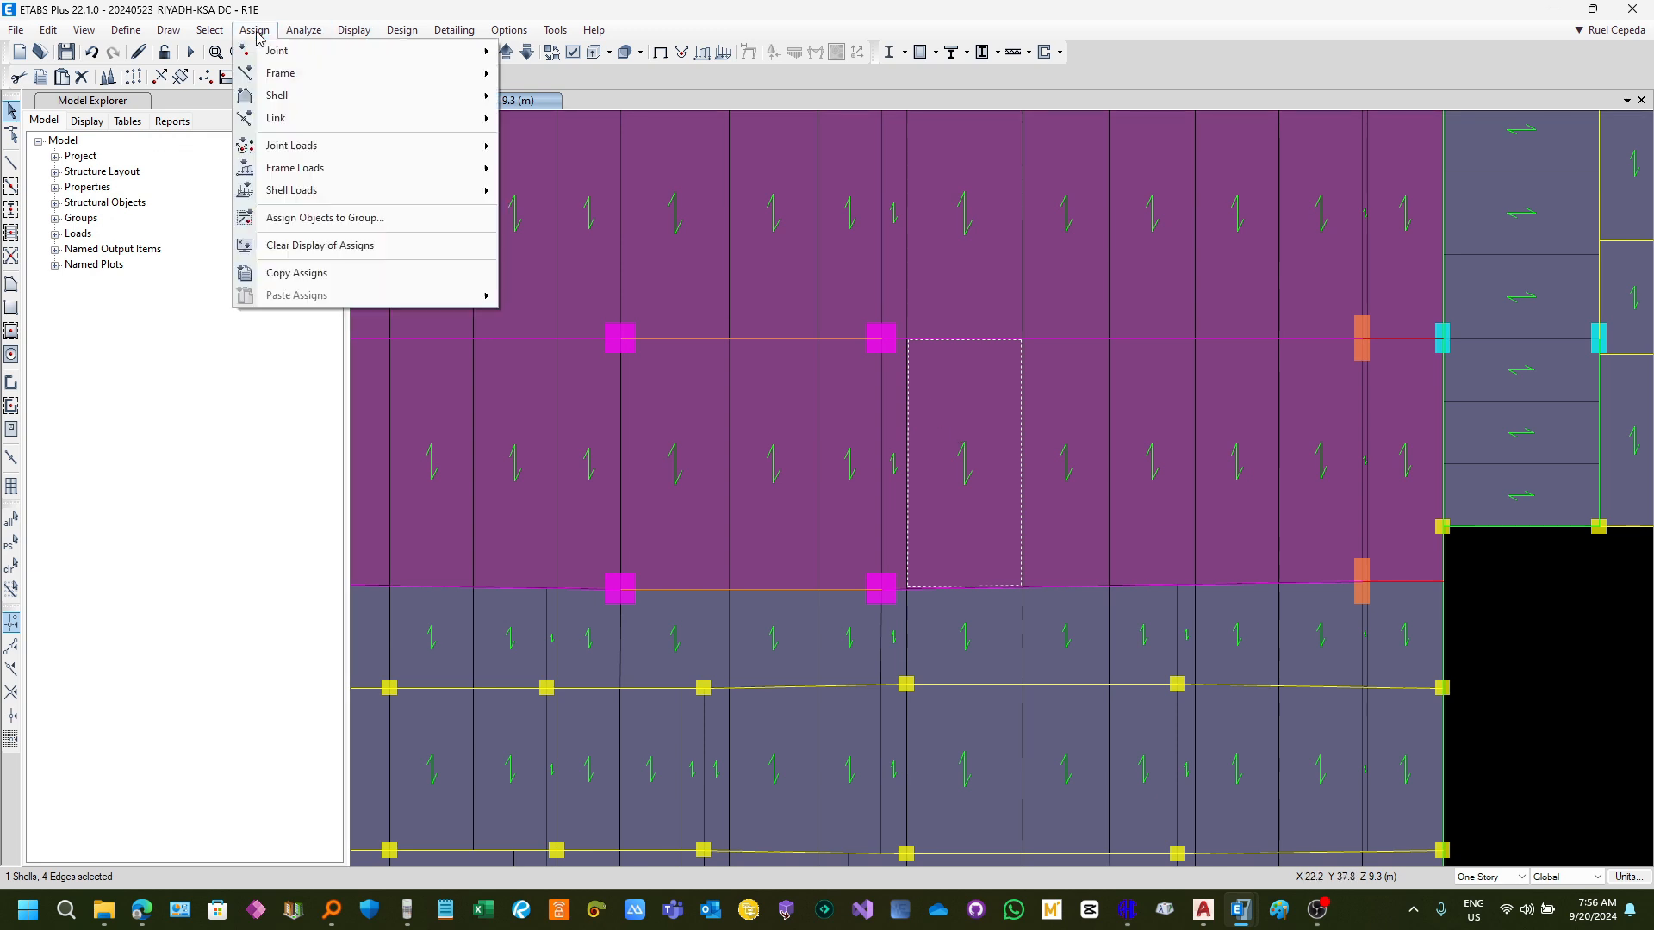
mouse_move(465, 190)
left_click(594, 215)
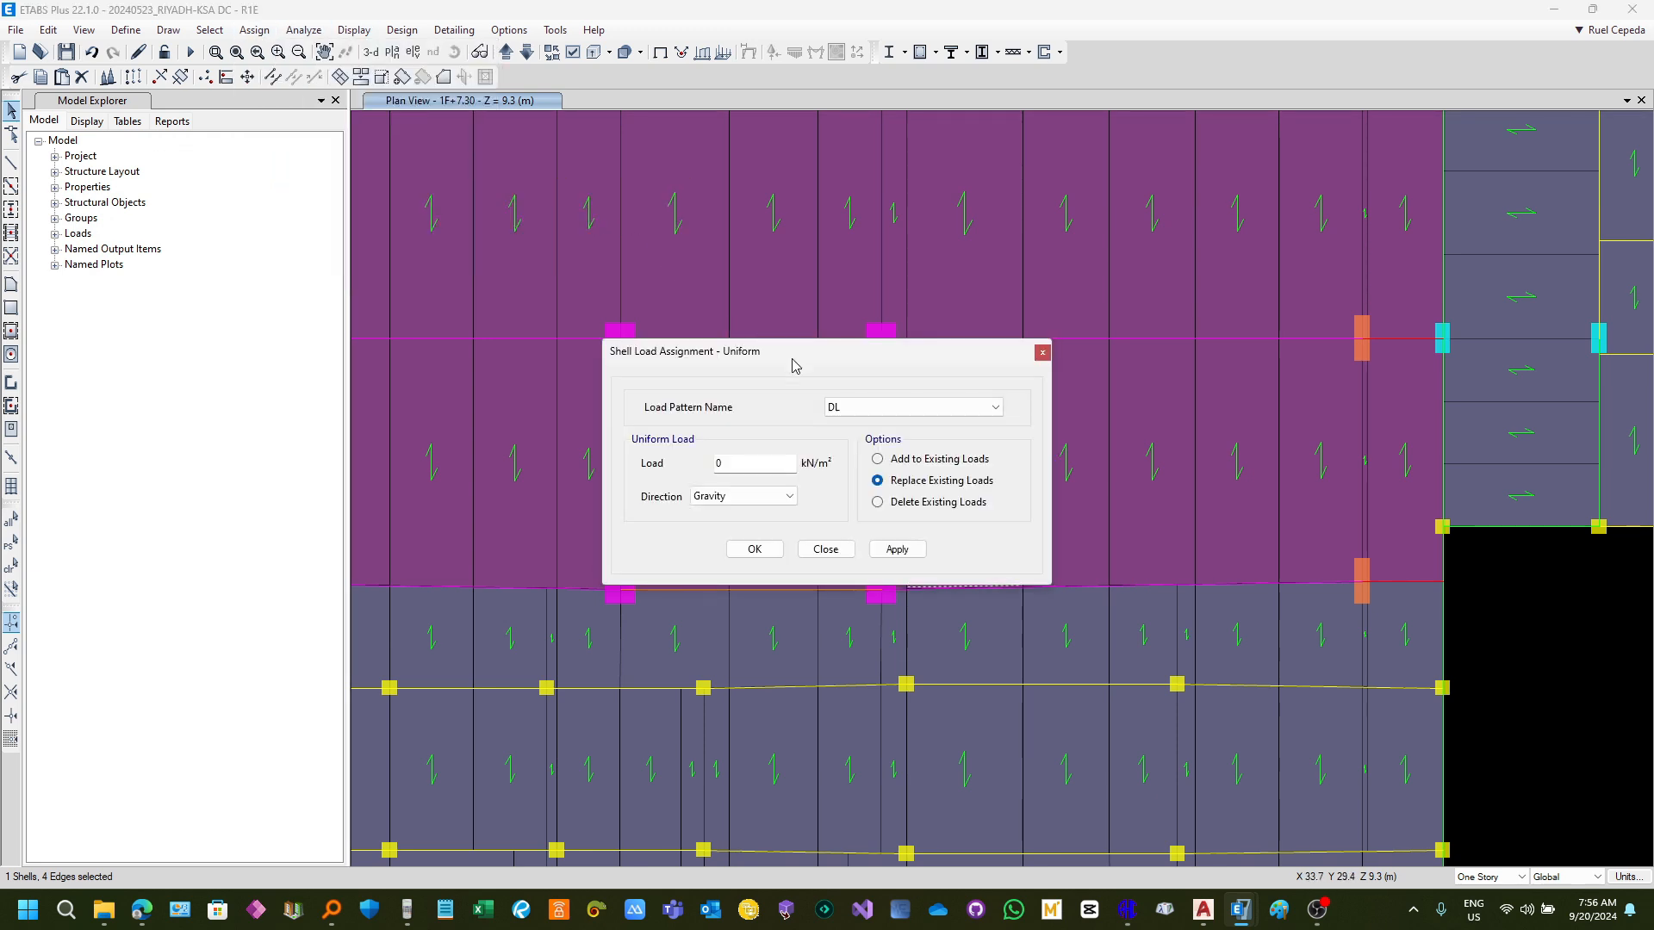
left_click(879, 407)
Step: Apply the calculator's 7.47 kN/m² surface load to the panel in the gravity direction, replacing existing loads
left_click(1127, 909)
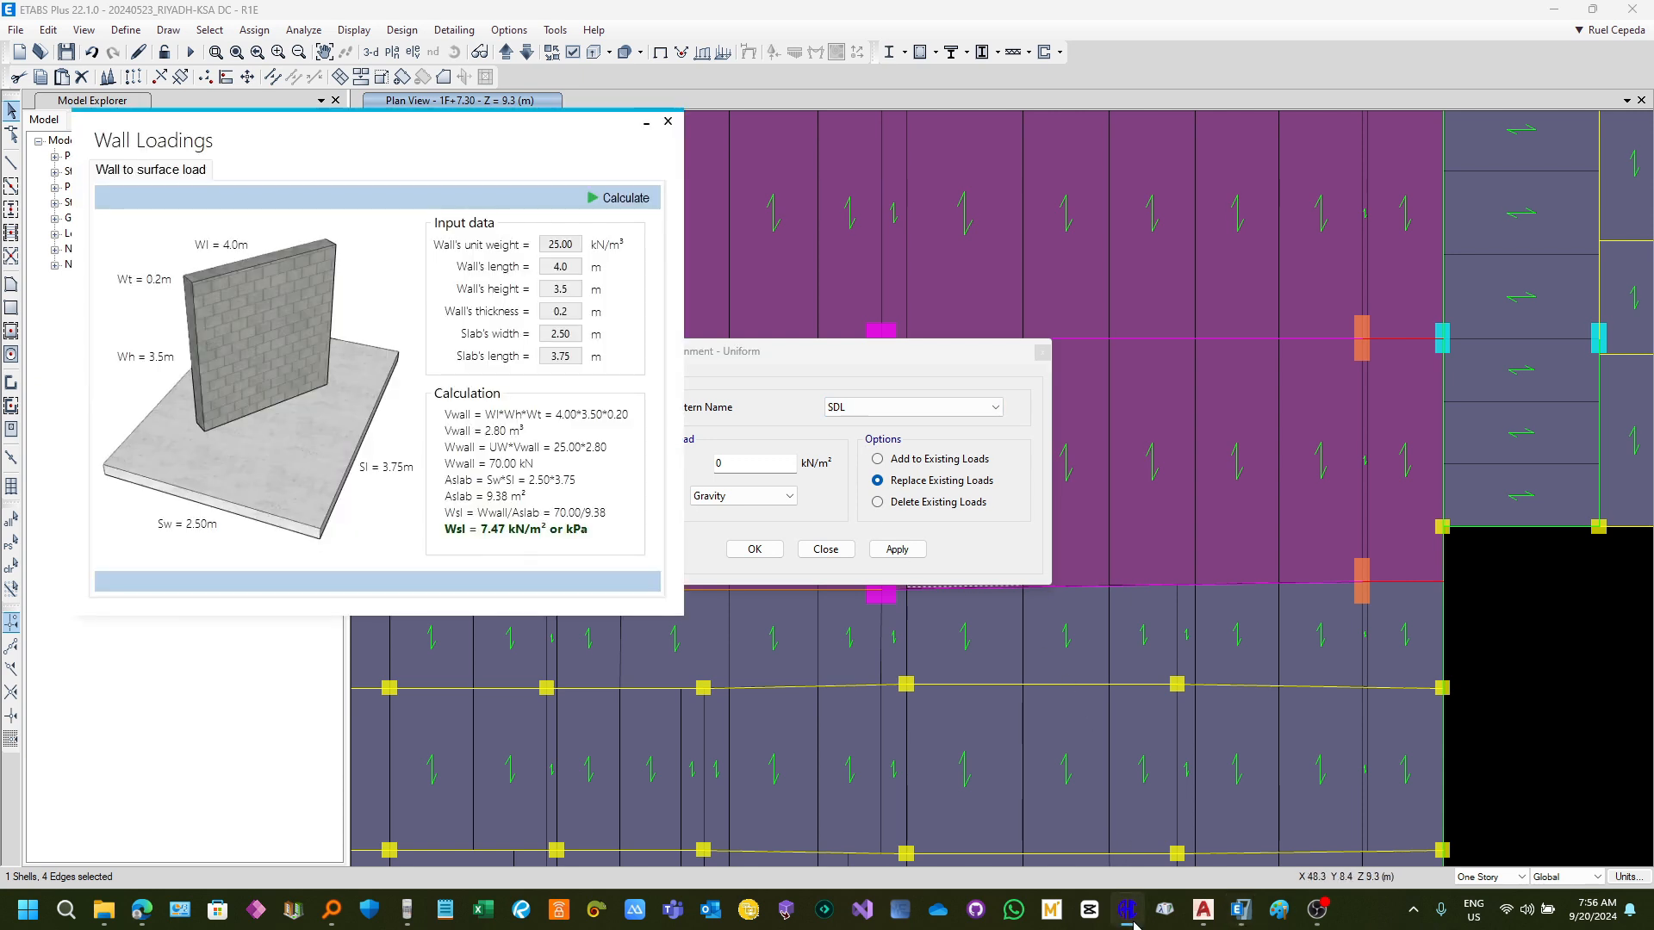
left_click(753, 466)
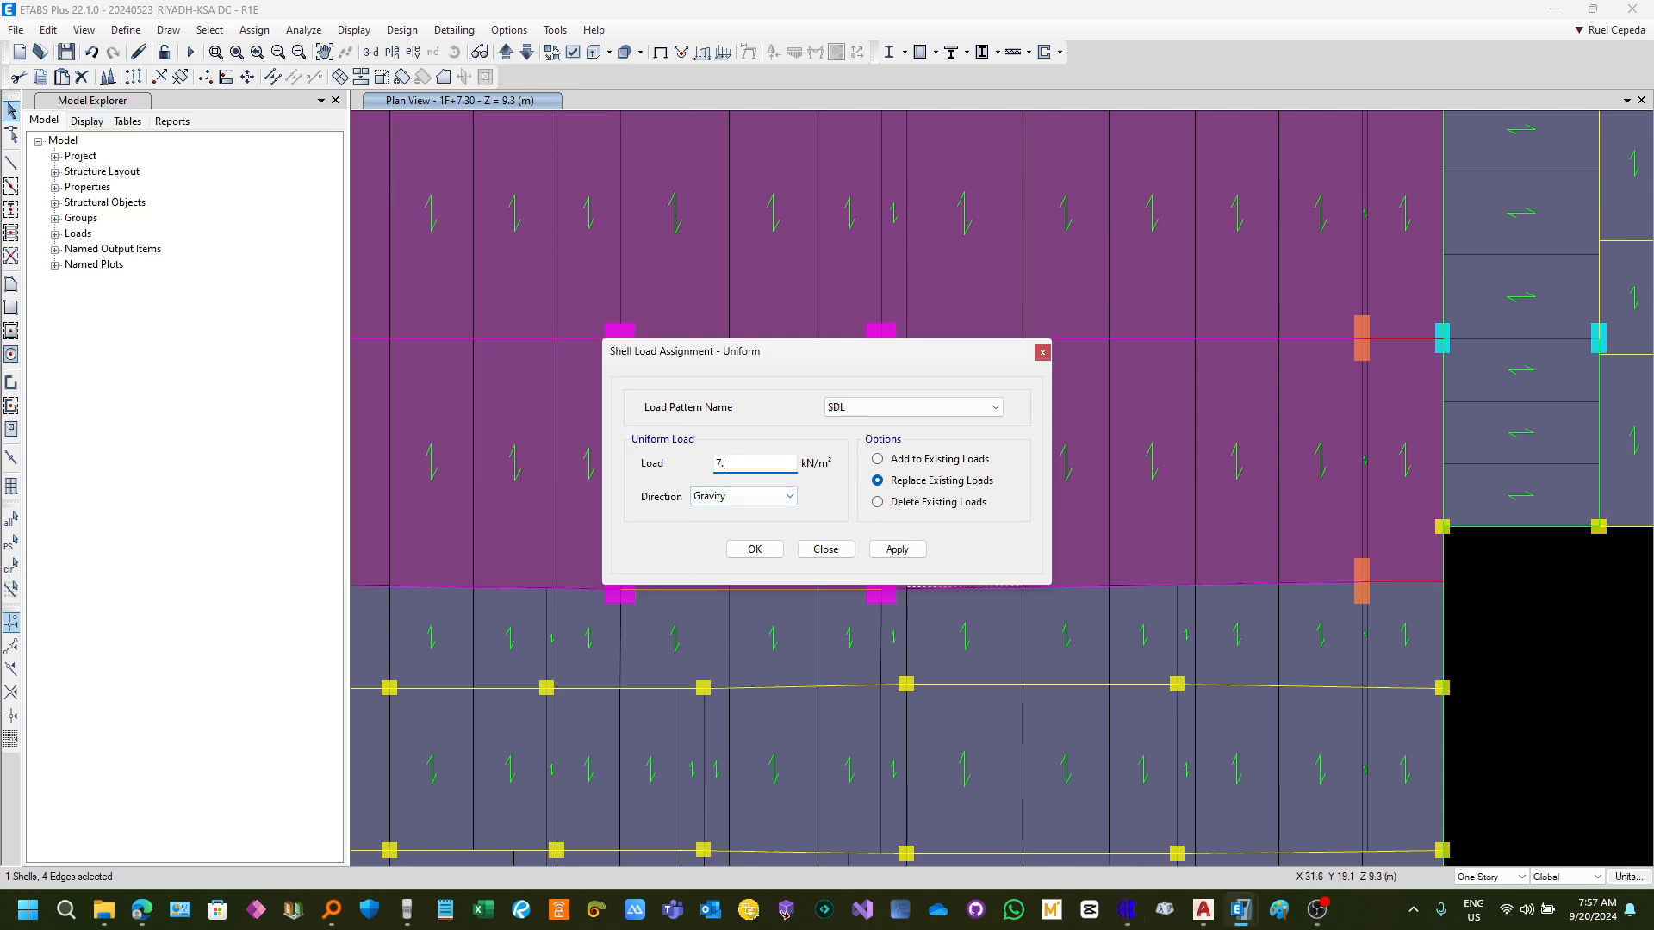
left_click(900, 552)
left_click_drag(954, 357, 756, 343)
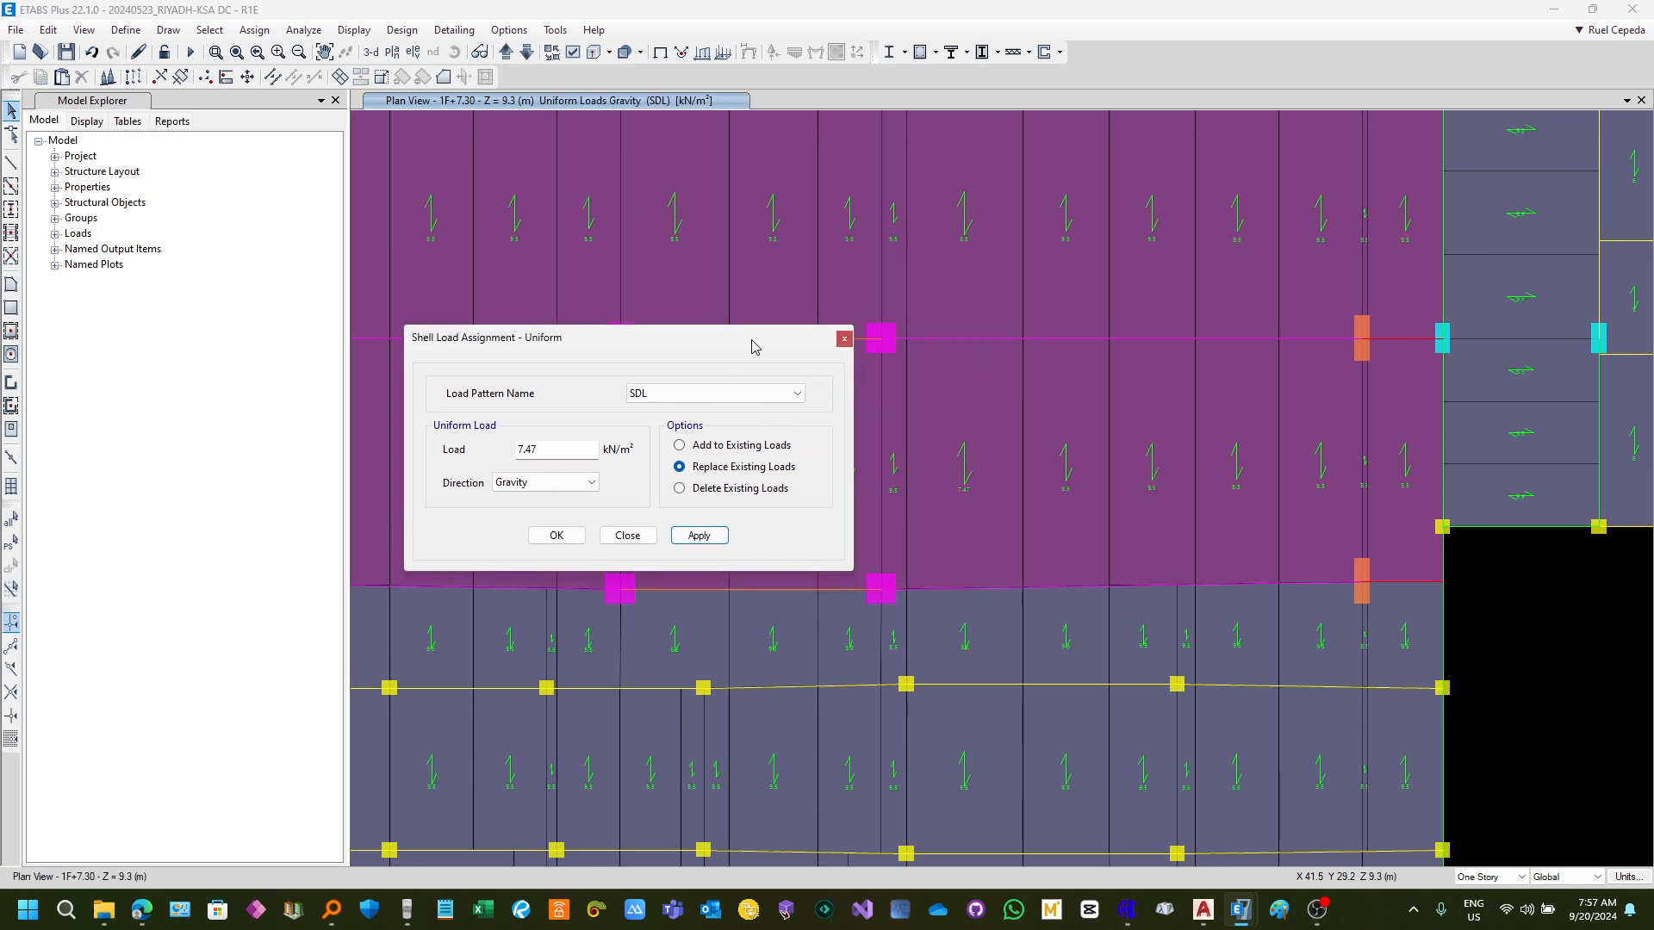
Step: Inspect the loads assigned to the floor panel, checking its SDL uniform load, and close the slab information and load assignment dialogs
right_click(992, 492)
left_click(851, 295)
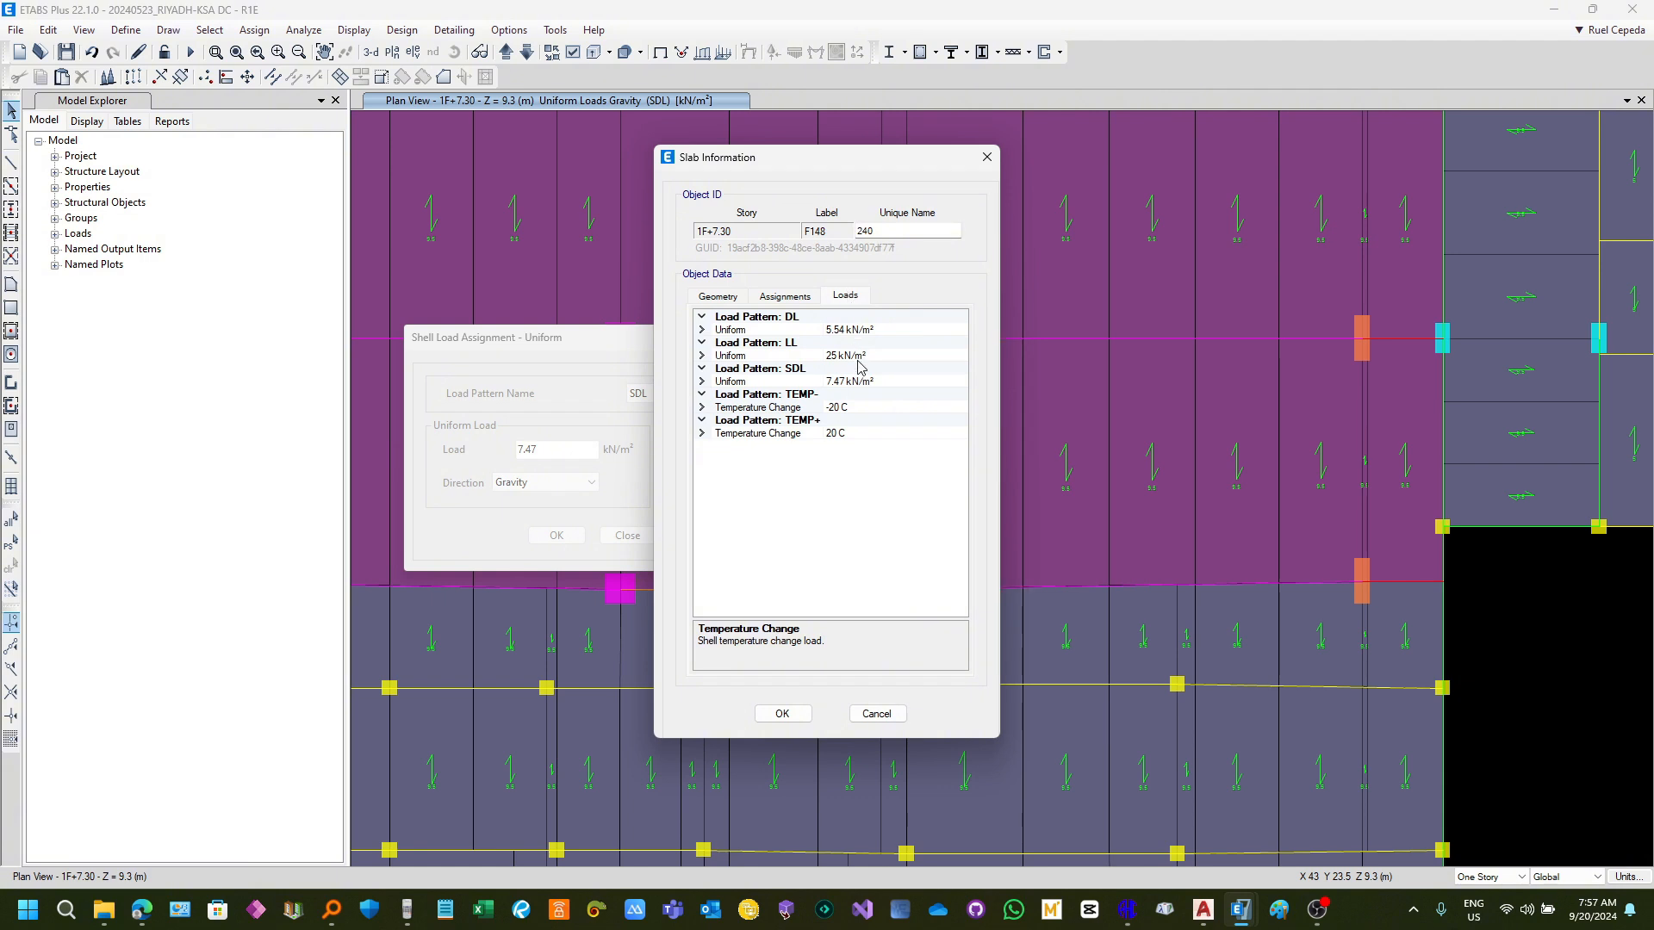
left_click(875, 383)
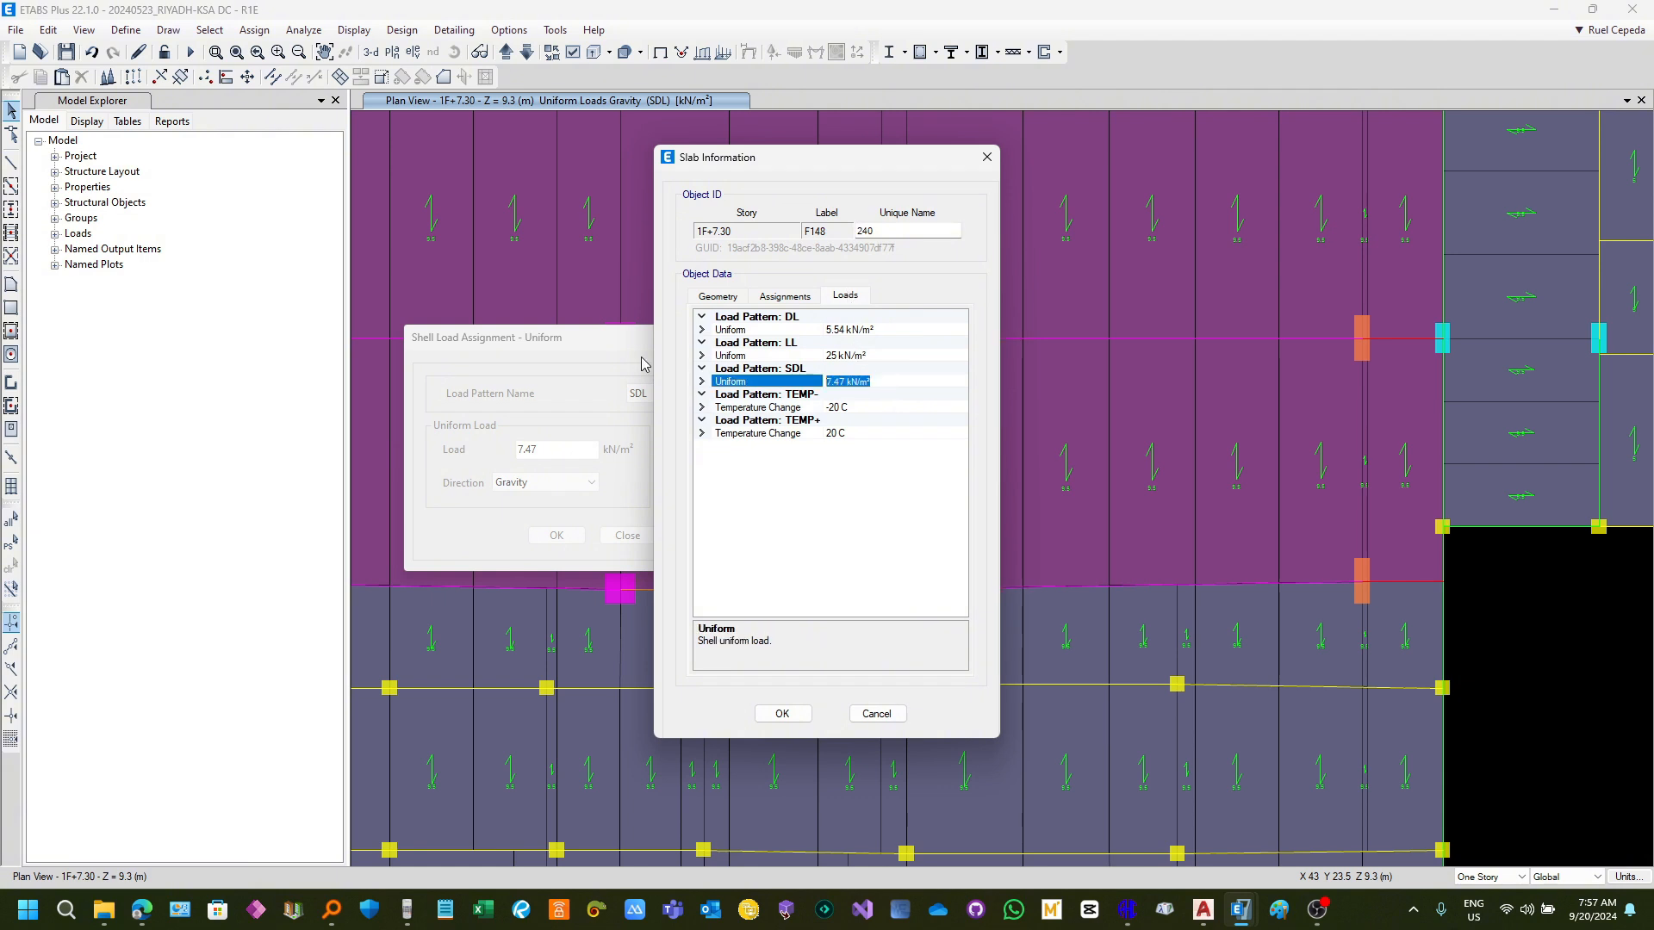
left_click_drag(765, 165, 959, 202)
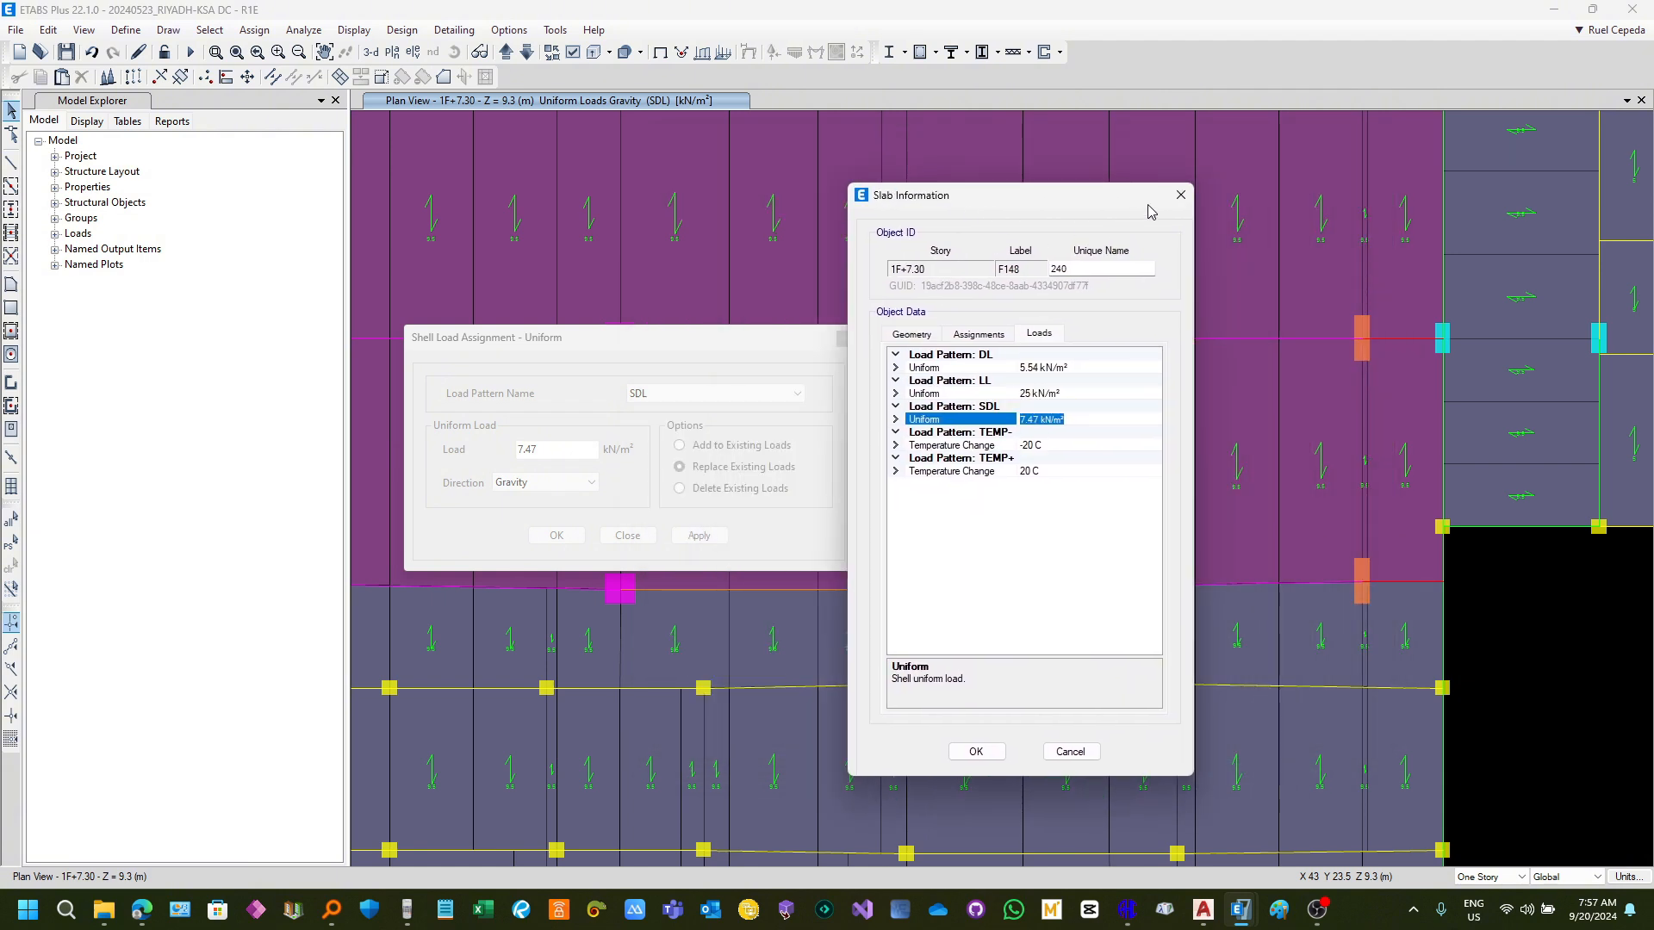
left_click(1181, 197)
left_click(844, 339)
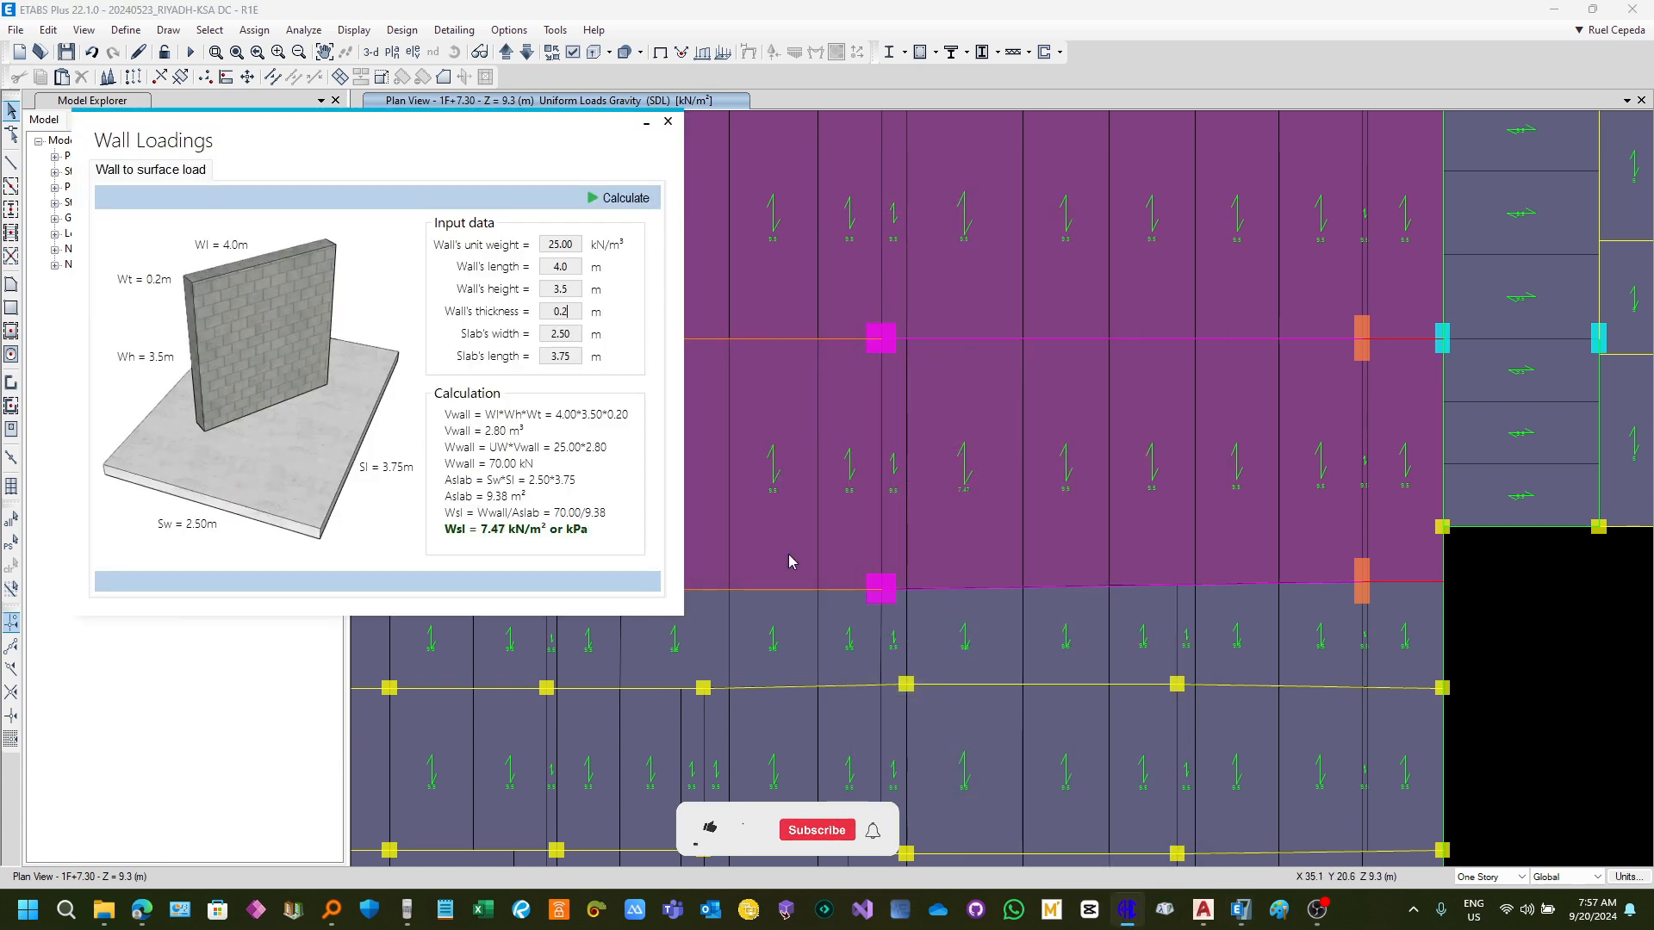
Step: Bring up the Wall Loadings calculator, minimize ETABS and place the calculator near the middle of the desktop
left_click_drag(430, 123, 518, 226)
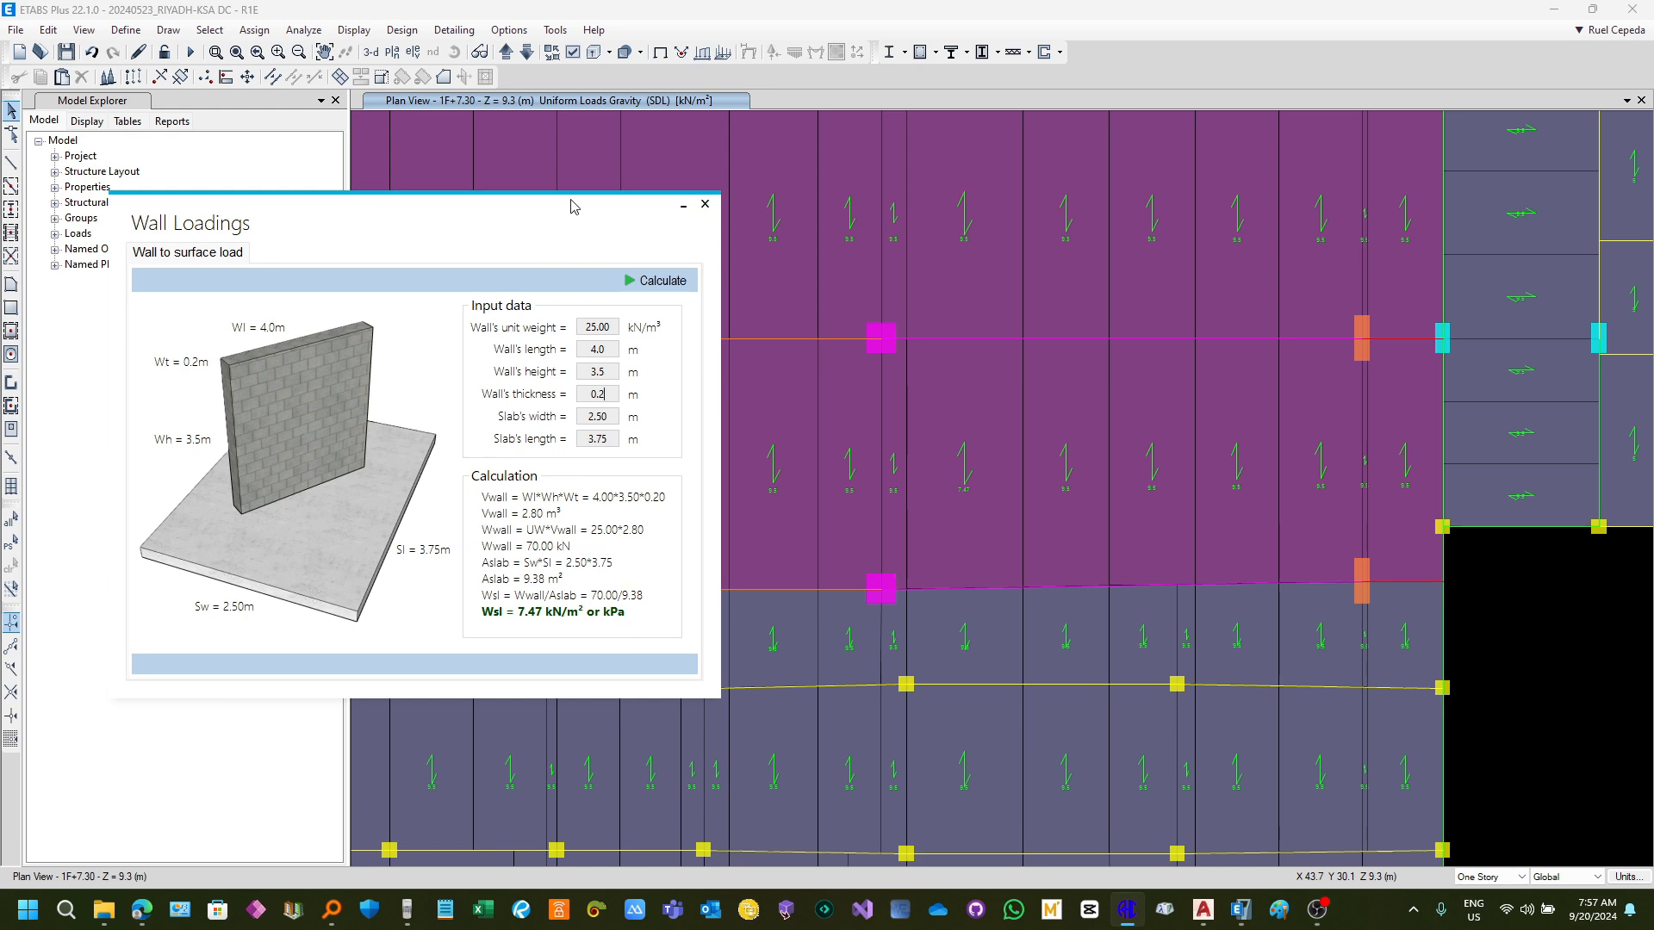
left_click_drag(571, 206, 695, 230)
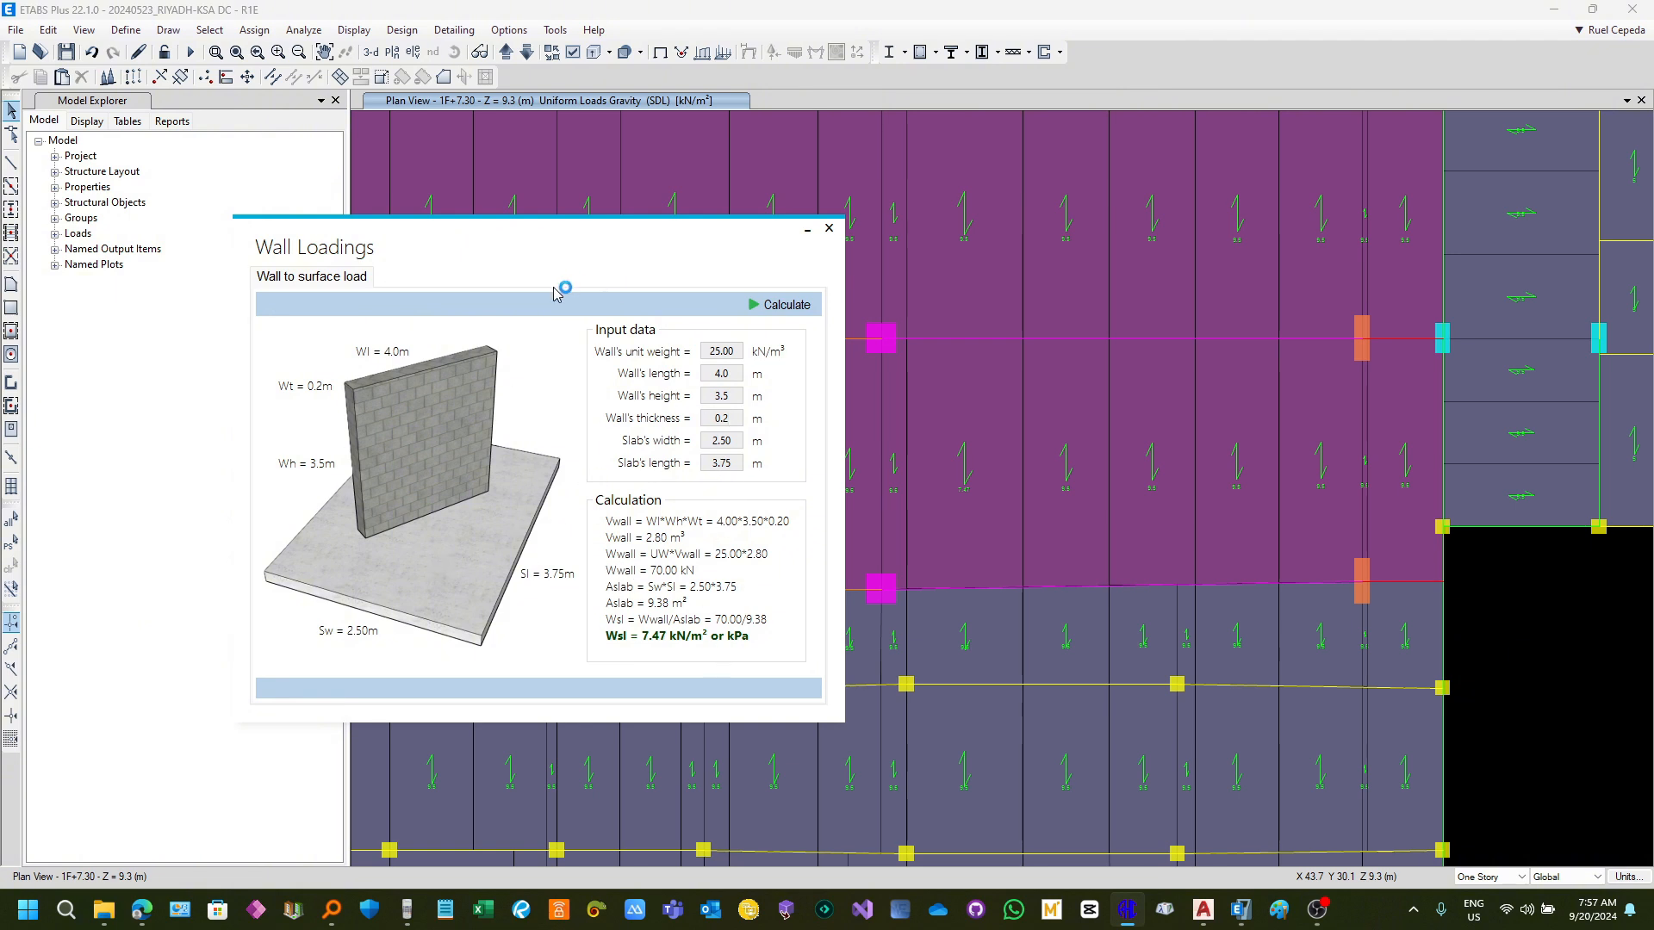
left_click_drag(556, 293, 934, 349)
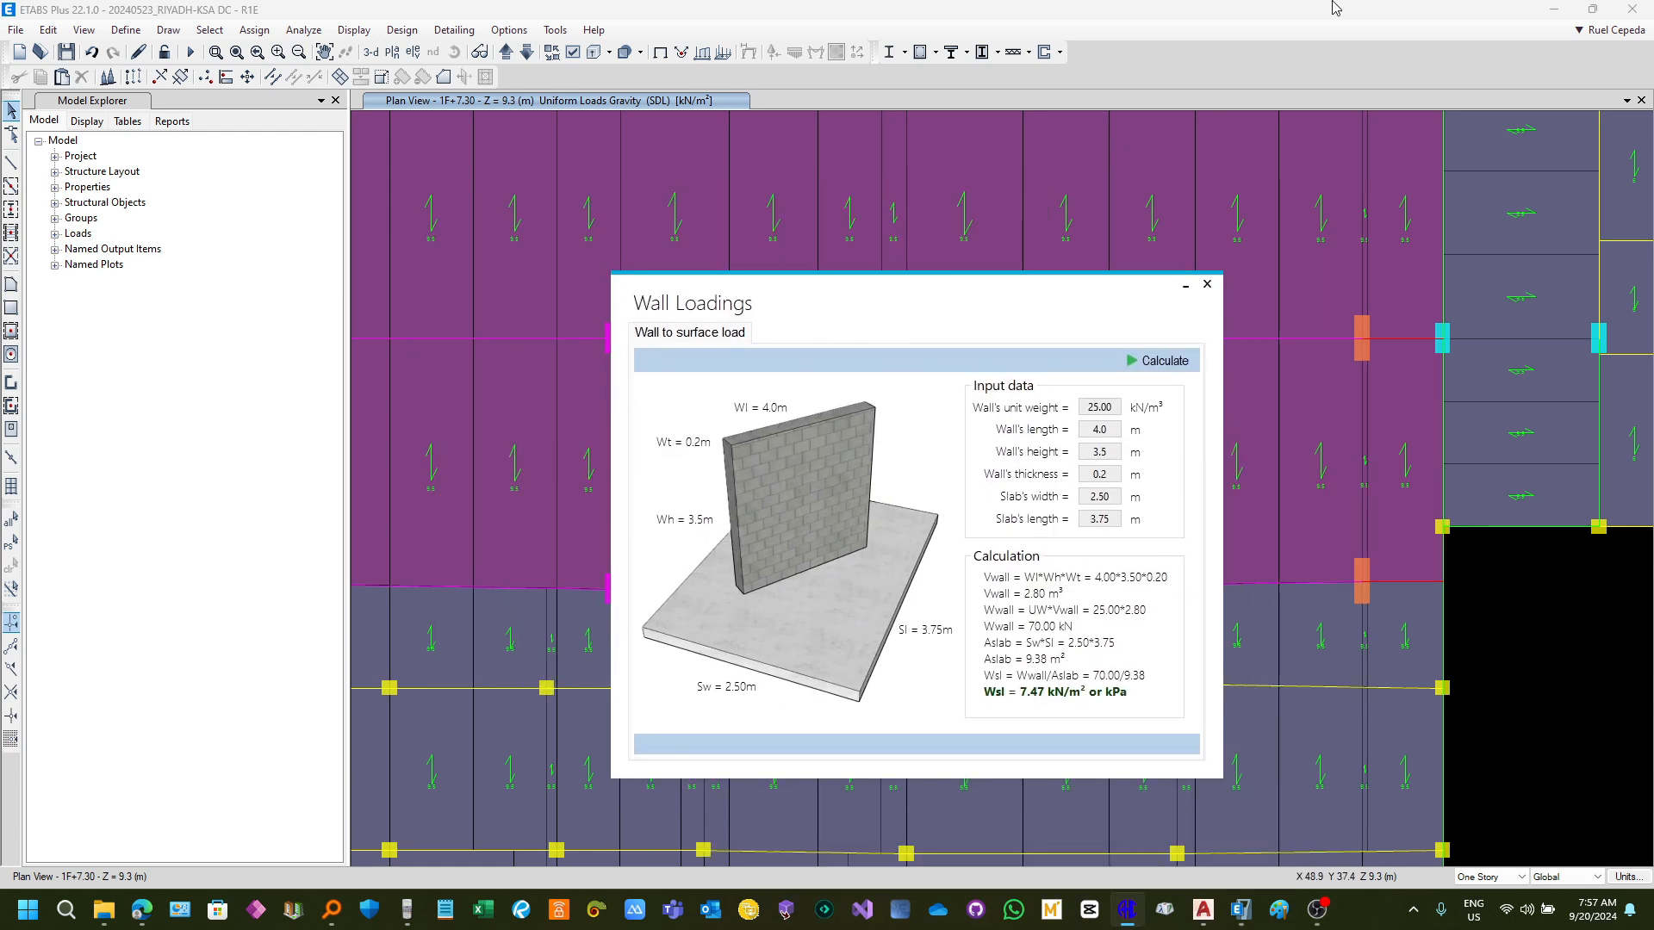
left_click(1552, 10)
left_click_drag(897, 296, 968, 177)
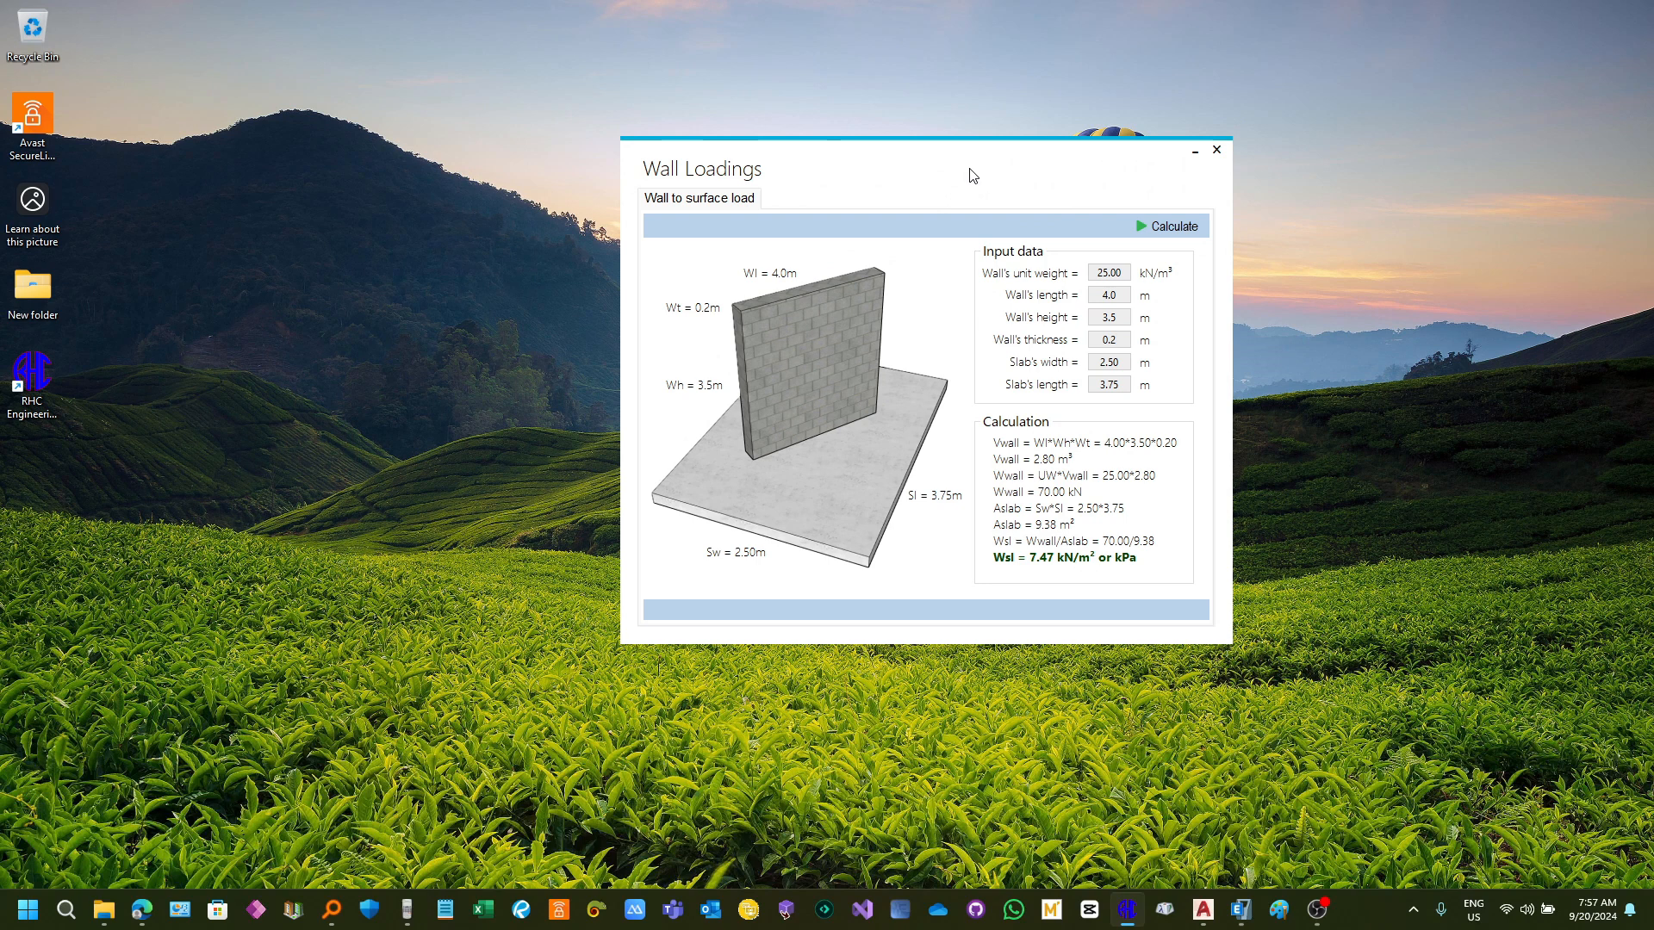
left_click_drag(1046, 158, 984, 169)
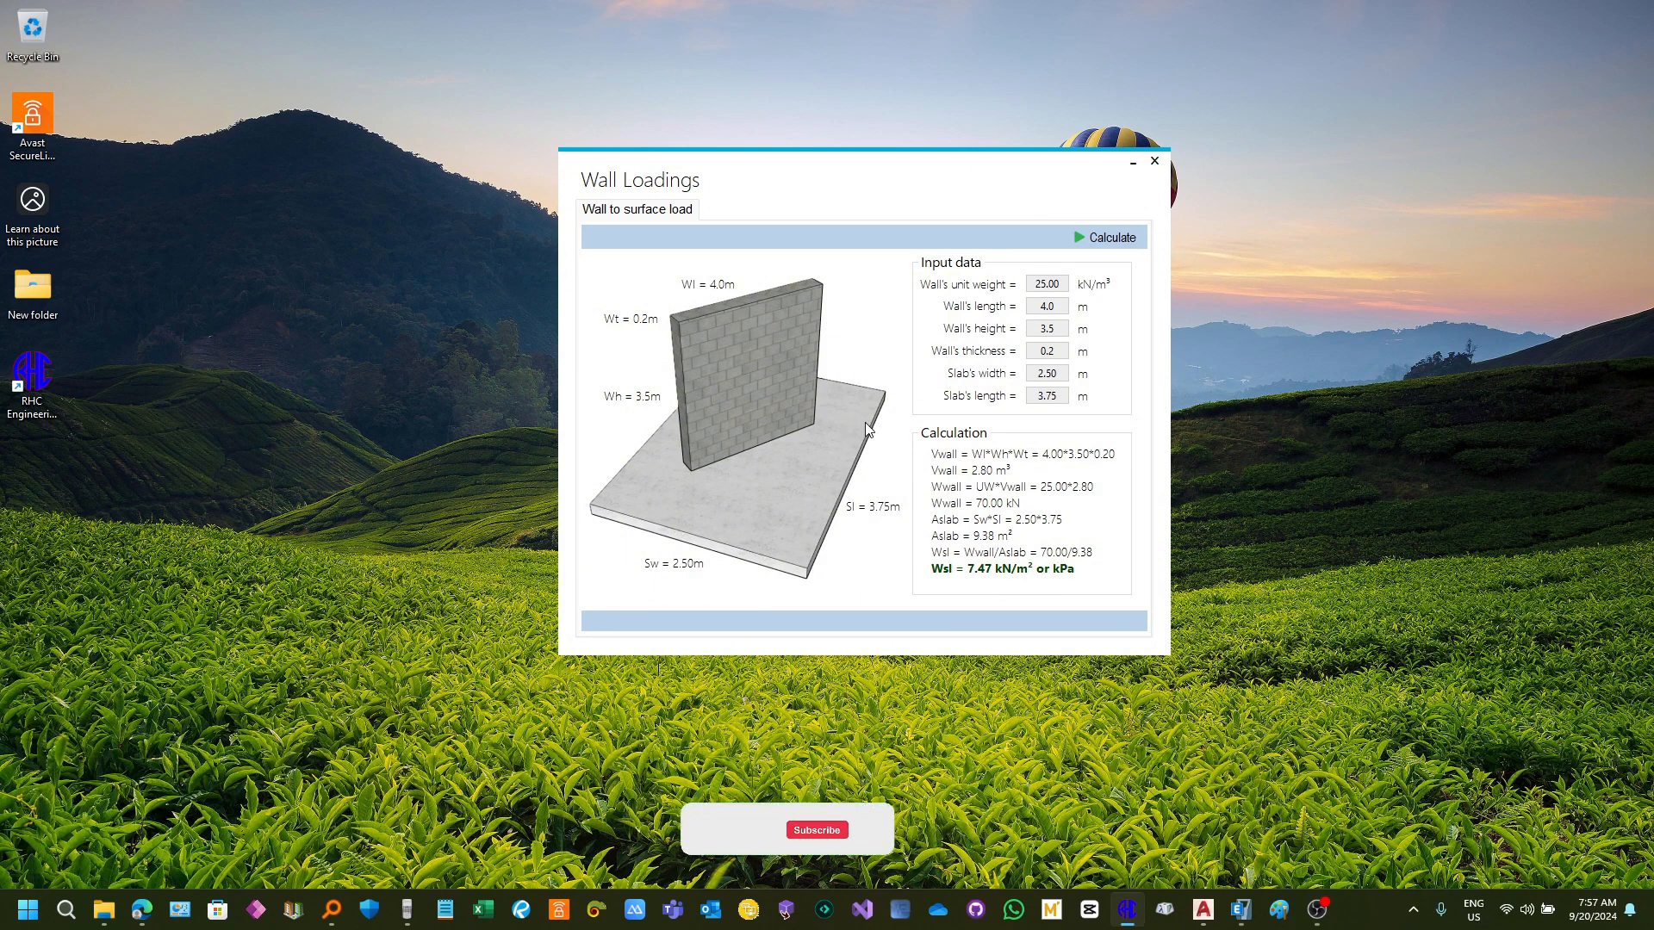
left_click_drag(752, 181, 791, 185)
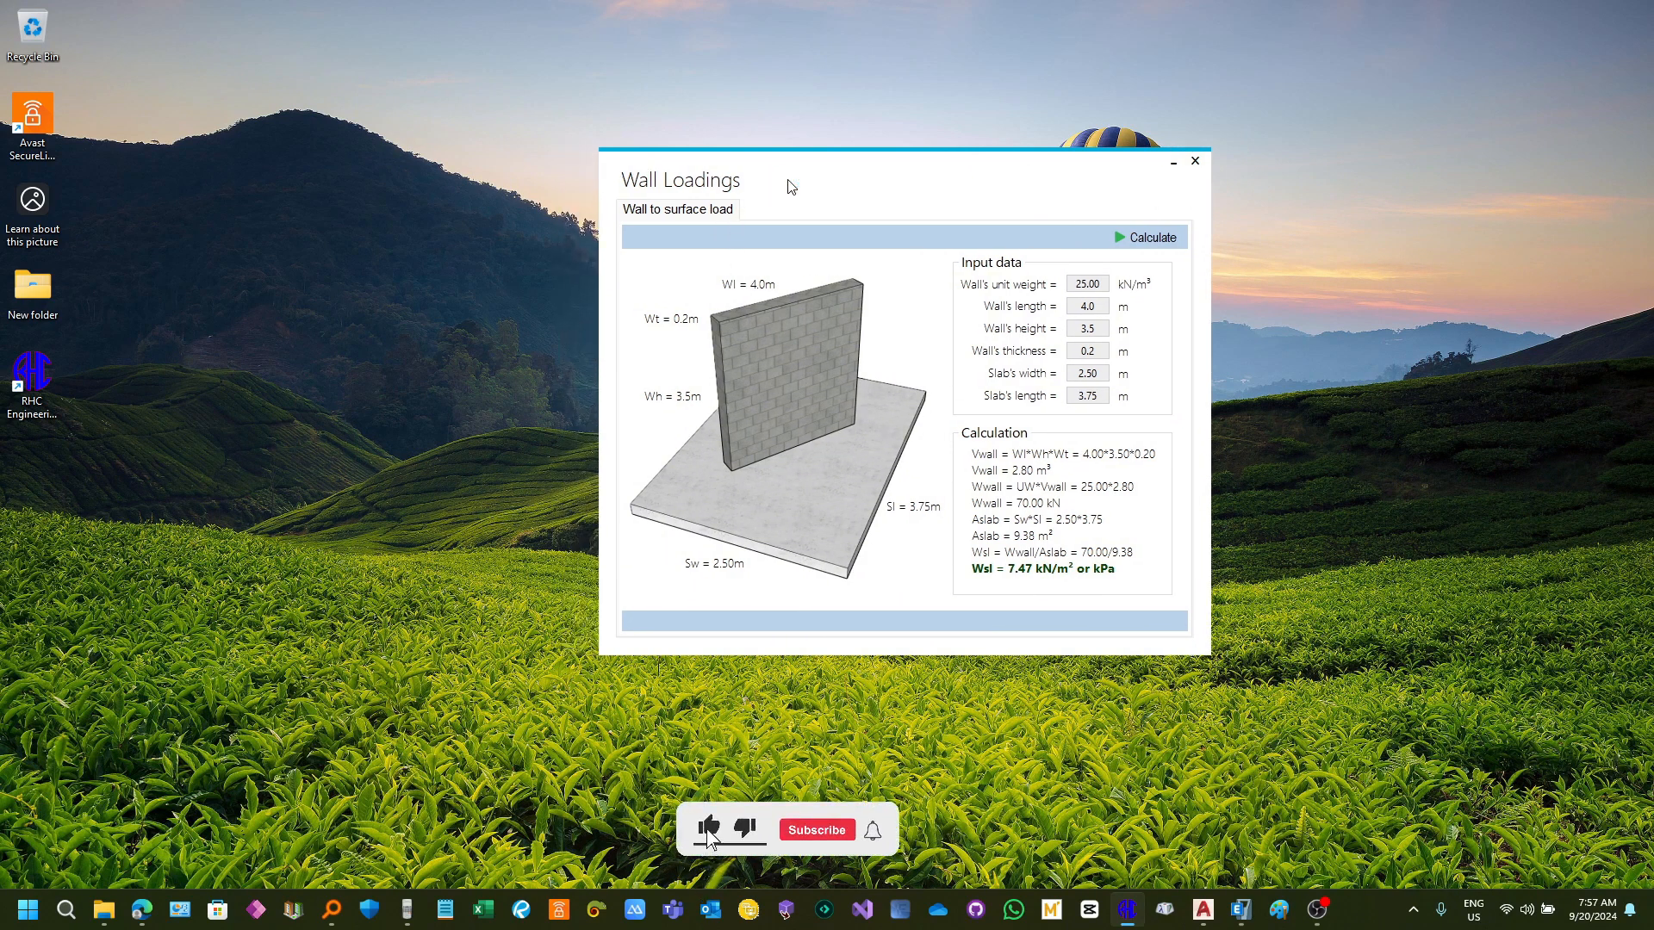